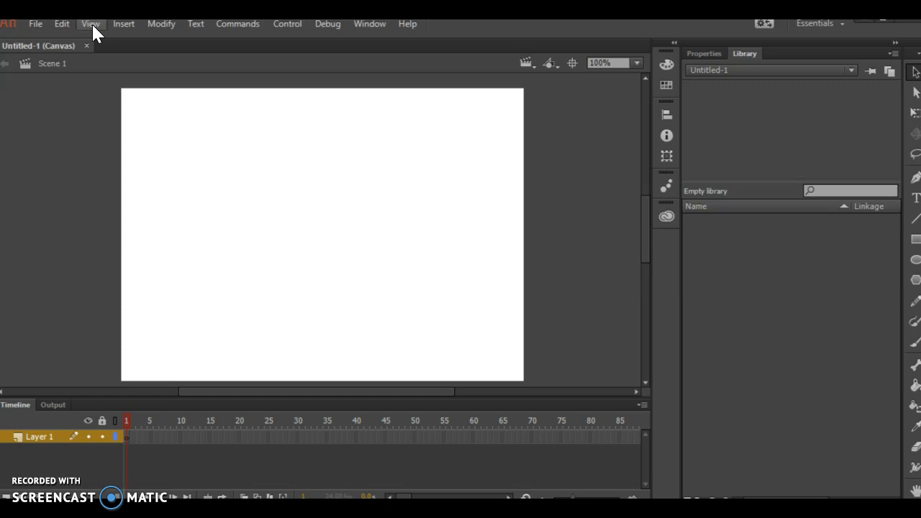
Import the frame, pedal and tire GIF images from the Desktop into the library.
click(36, 24)
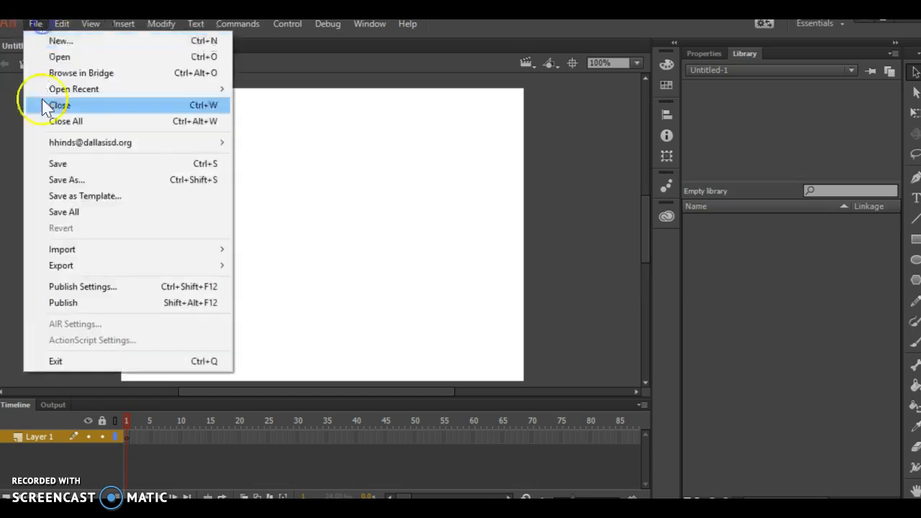
mouse_move(62, 252)
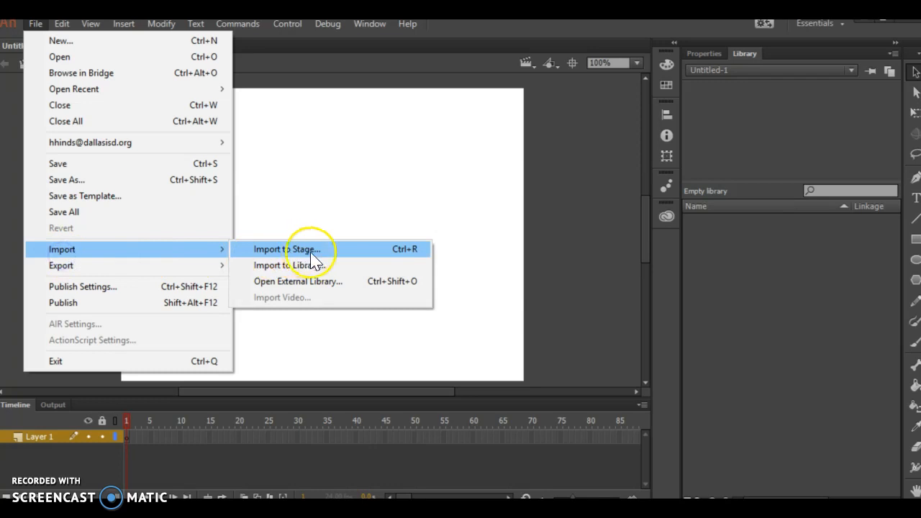
click(270, 263)
click(175, 188)
click(176, 204)
ctrl+click(172, 234)
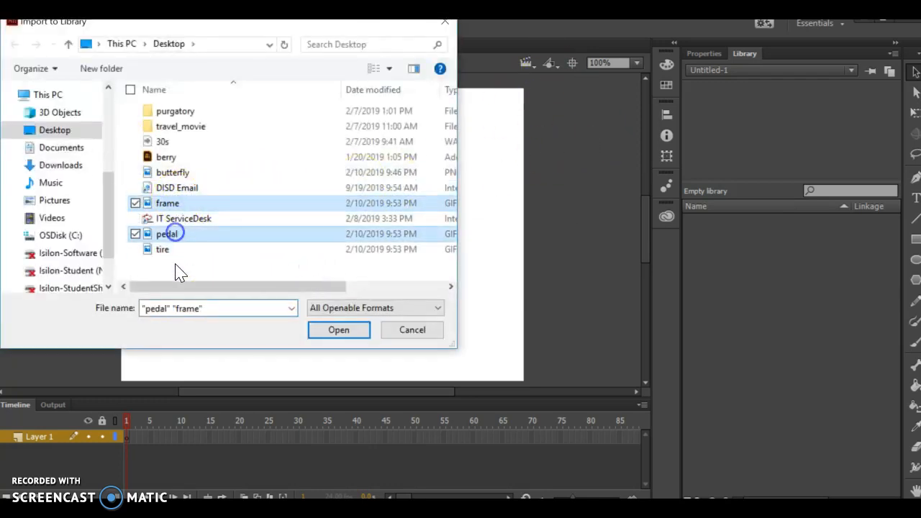
ctrl+click(172, 250)
click(348, 335)
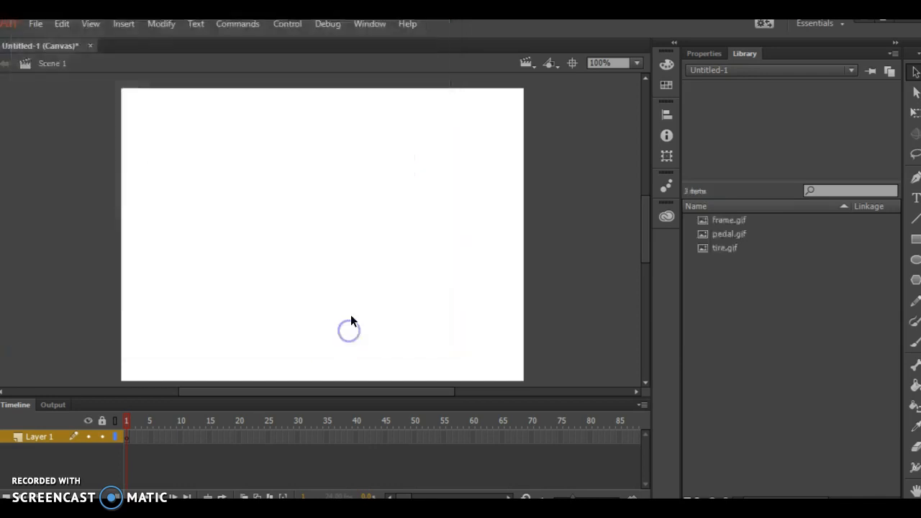
Preview frame.gif, pedal.gif and tire.gif in the library.
click(744, 219)
click(740, 234)
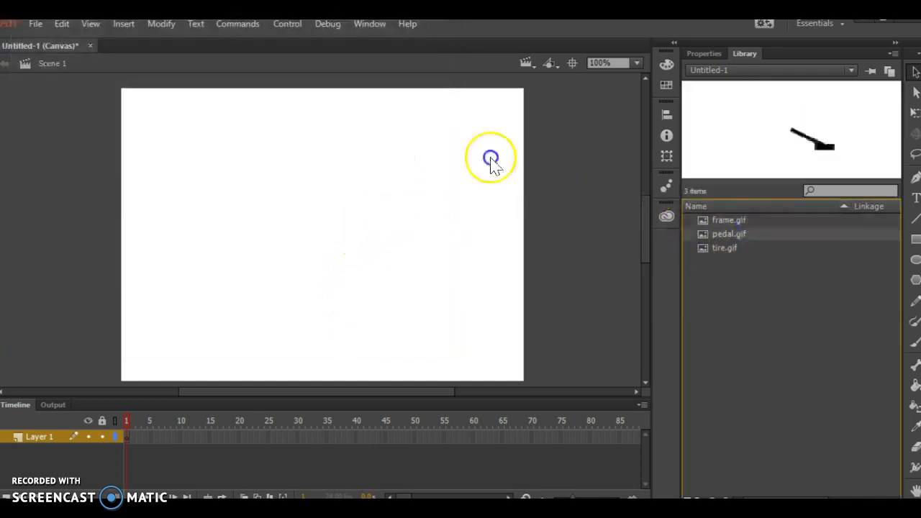
click(735, 250)
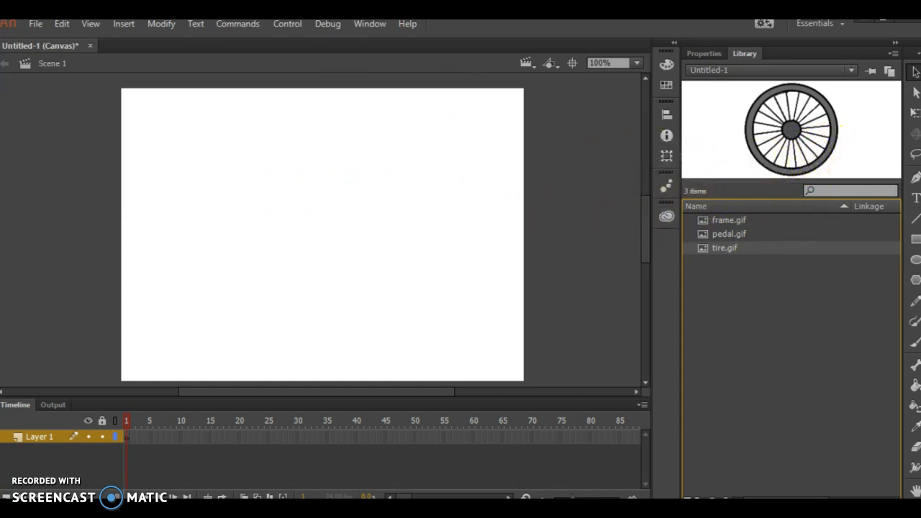
Create a movie clip symbol named tire and place tire.gif in it with its upper-left corner at the registration point.
click(169, 26)
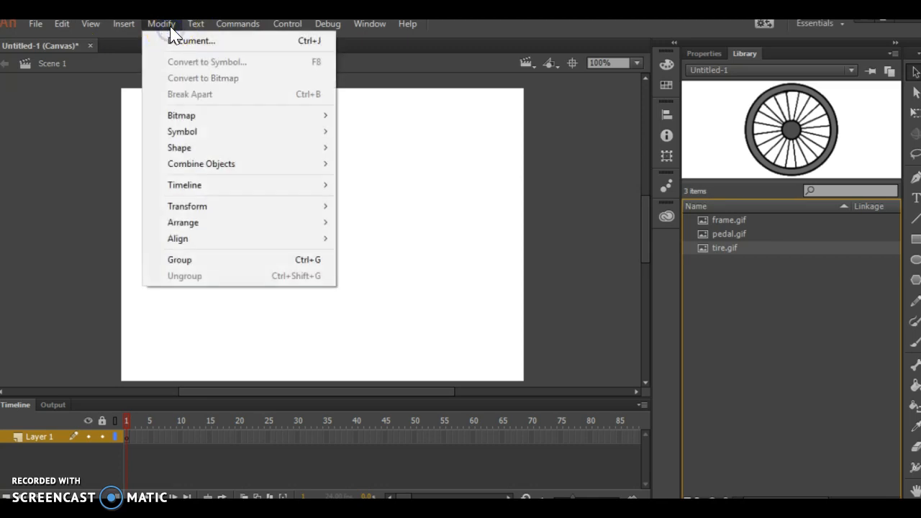
click(129, 27)
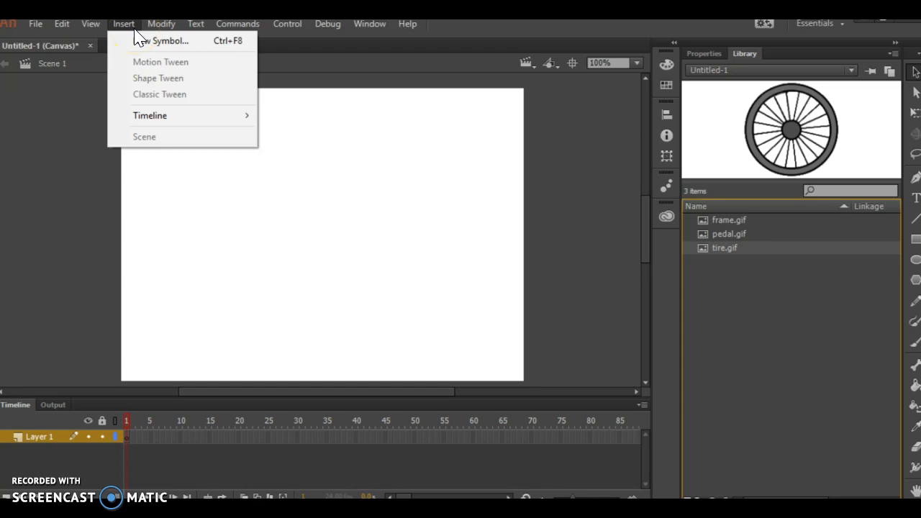
click(141, 42)
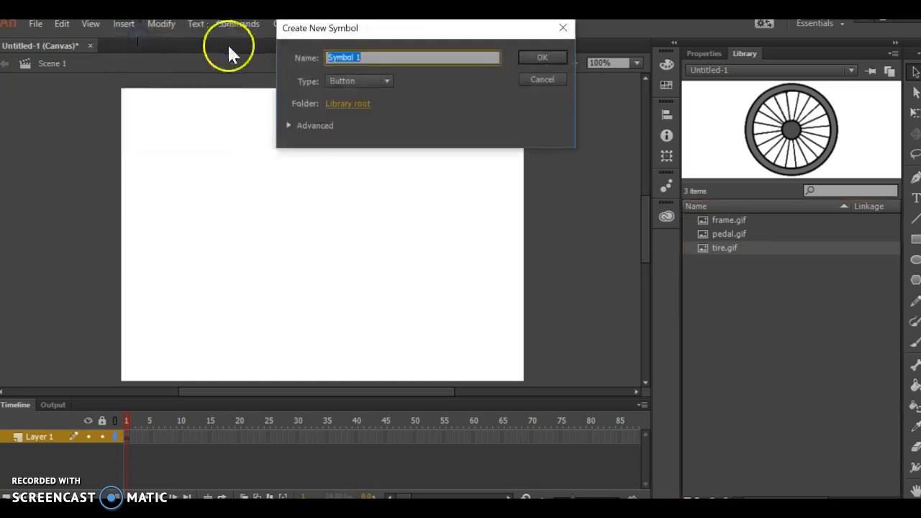
text(tire)
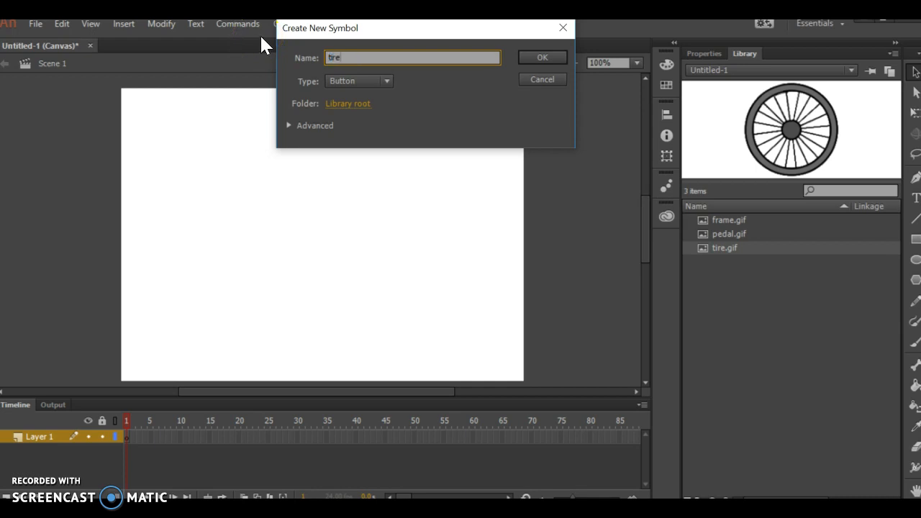
click(344, 85)
click(365, 94)
click(545, 57)
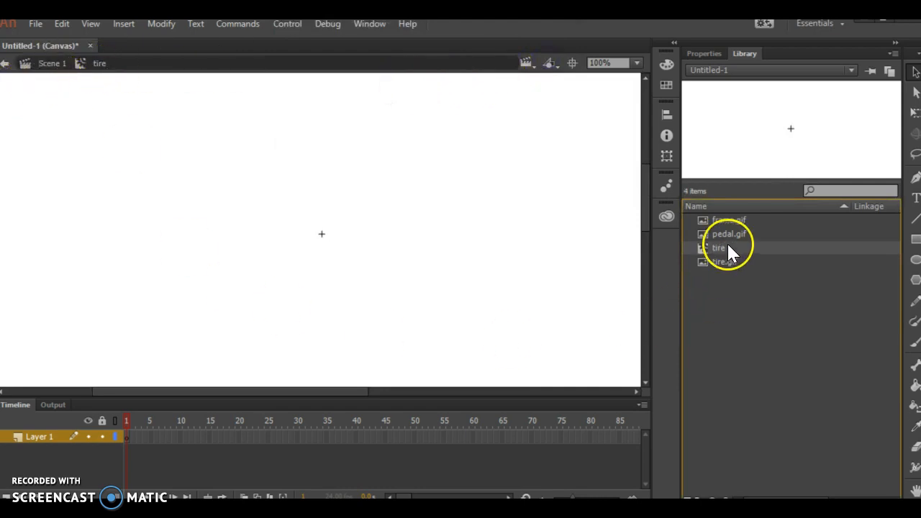
click(717, 264)
drag(781, 122, 412, 289)
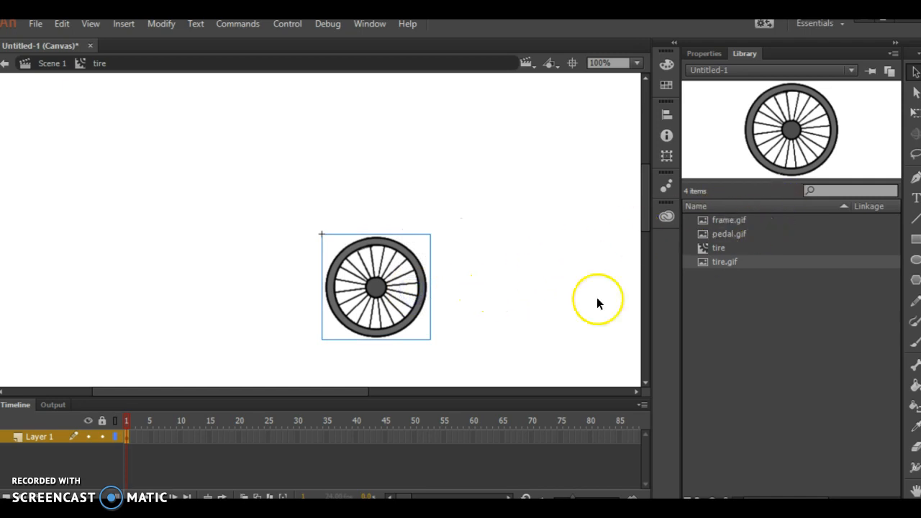
Insert a keyframe at frame 5 of the tire symbol and rotate the tire about 45 degrees clockwise with Free Transform.
click(154, 437)
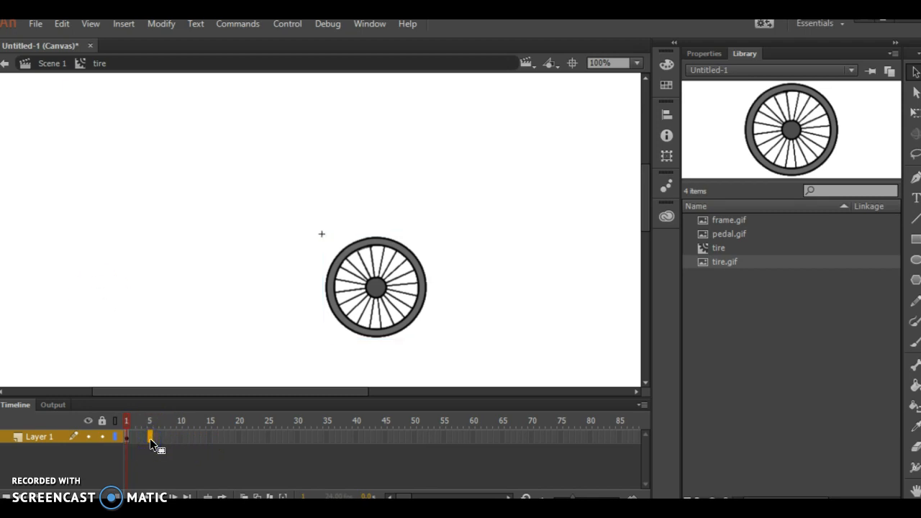
right_click(150, 439)
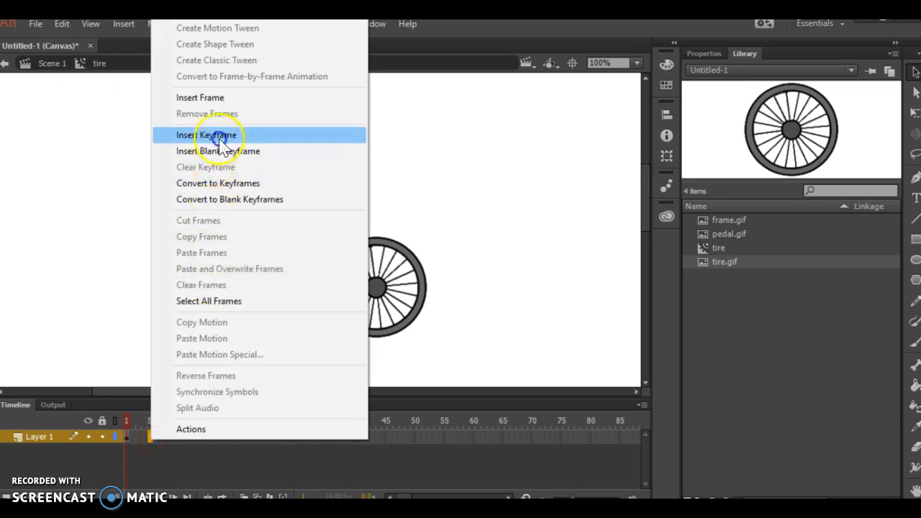
click(182, 133)
click(914, 111)
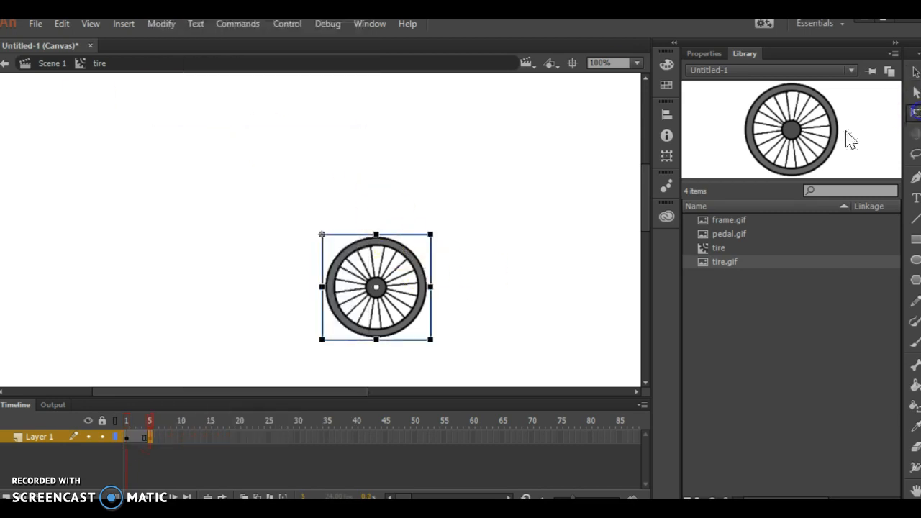
drag(437, 237, 465, 288)
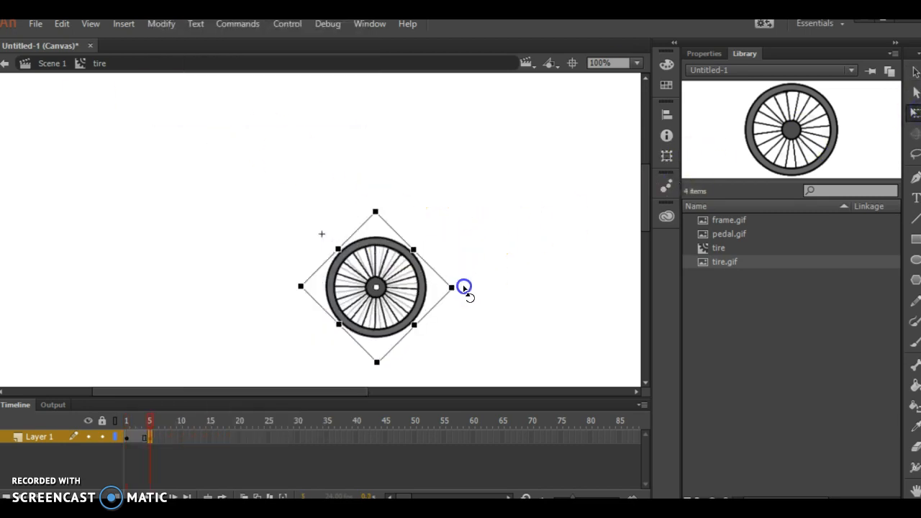
Insert a keyframe at frame 10 and rotate the tire about another 45 degrees clockwise.
click(180, 437)
right_click(182, 437)
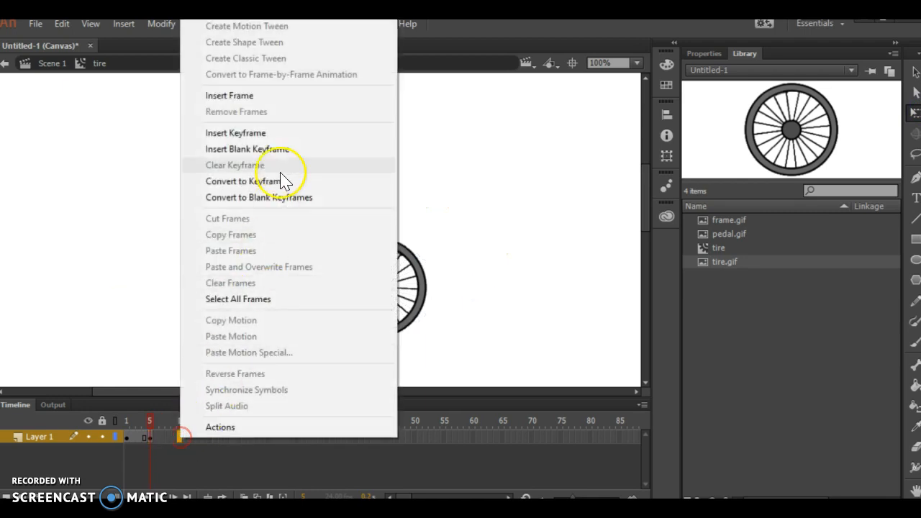
click(286, 133)
drag(465, 292, 434, 331)
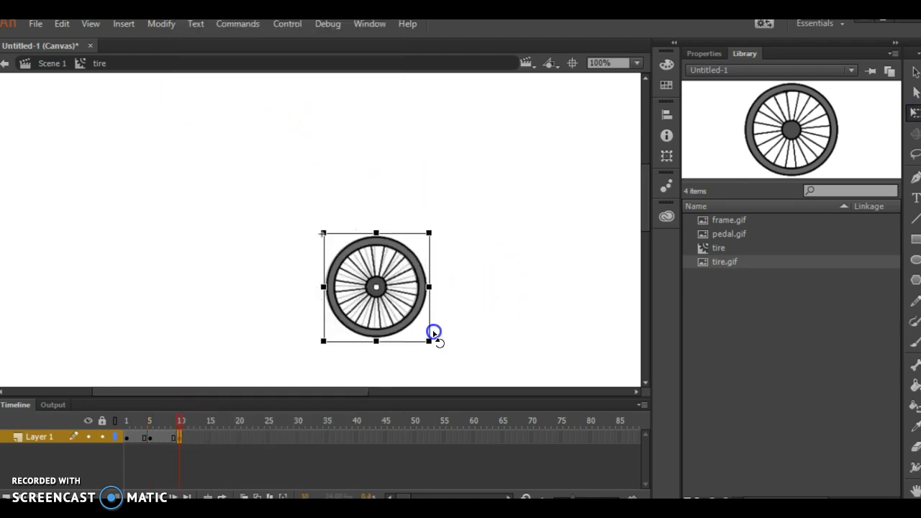
Insert a keyframe at frame 15 with the tire rotated further clockwise and play the animation back.
right_click(211, 439)
click(209, 438)
right_click(209, 438)
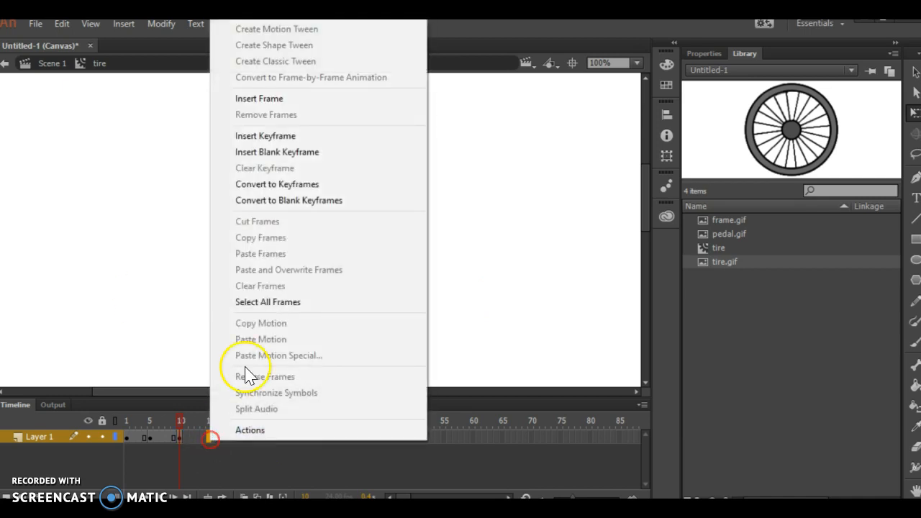
click(292, 135)
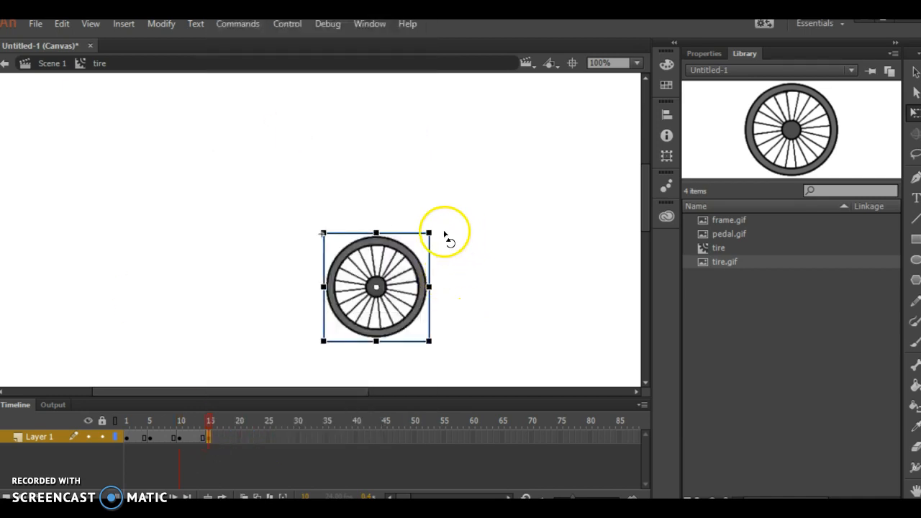
drag(436, 238, 440, 290)
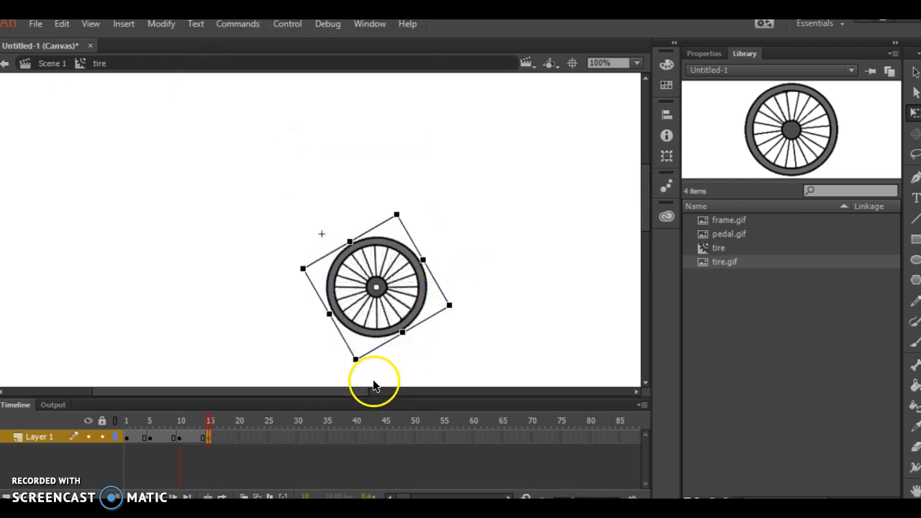
key(Return)
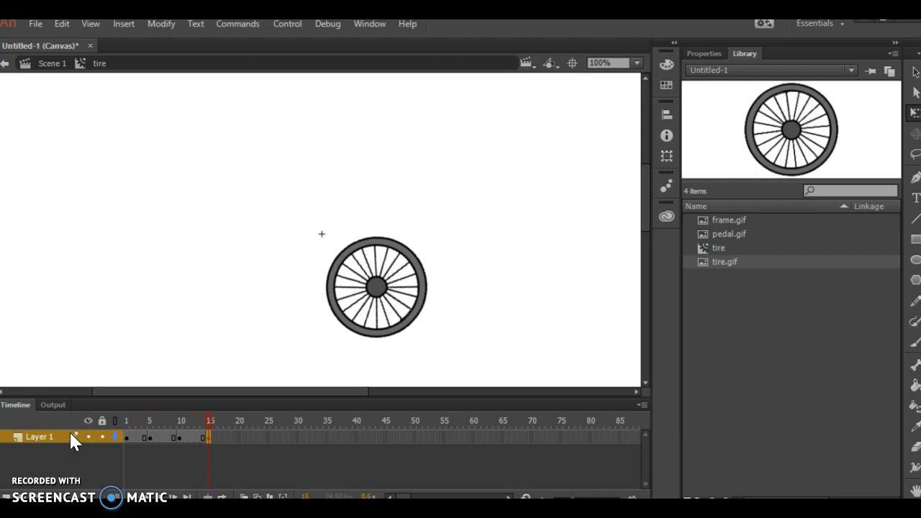
Return to Scene 1 and create a movie clip symbol named pedal containing the pedal.gif image.
click(62, 65)
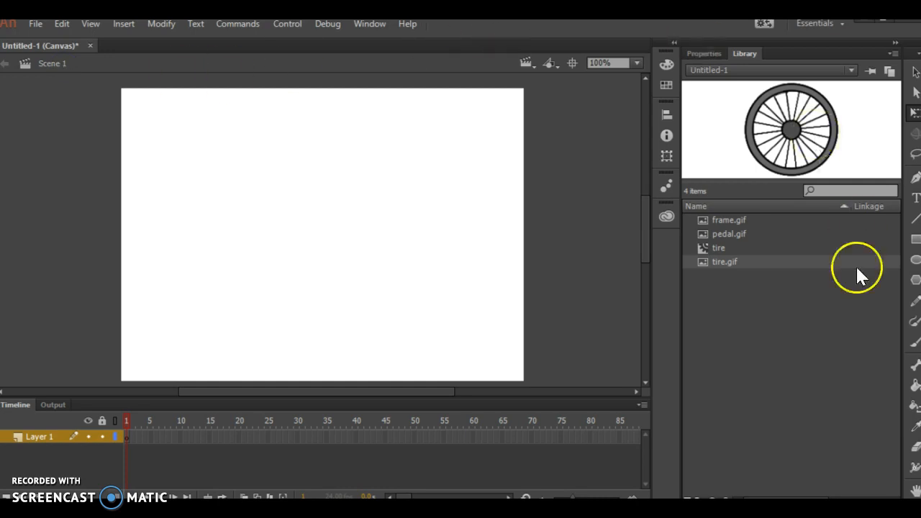
click(119, 25)
click(121, 40)
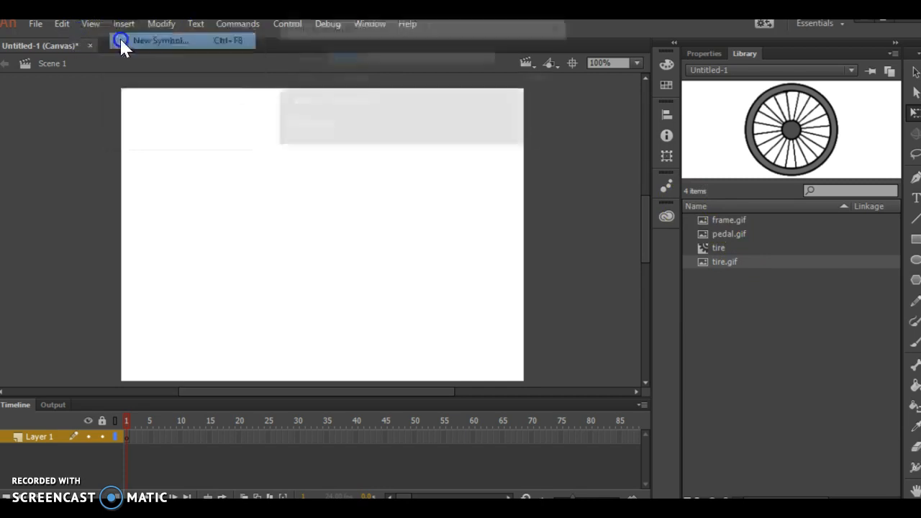
text(pedal)
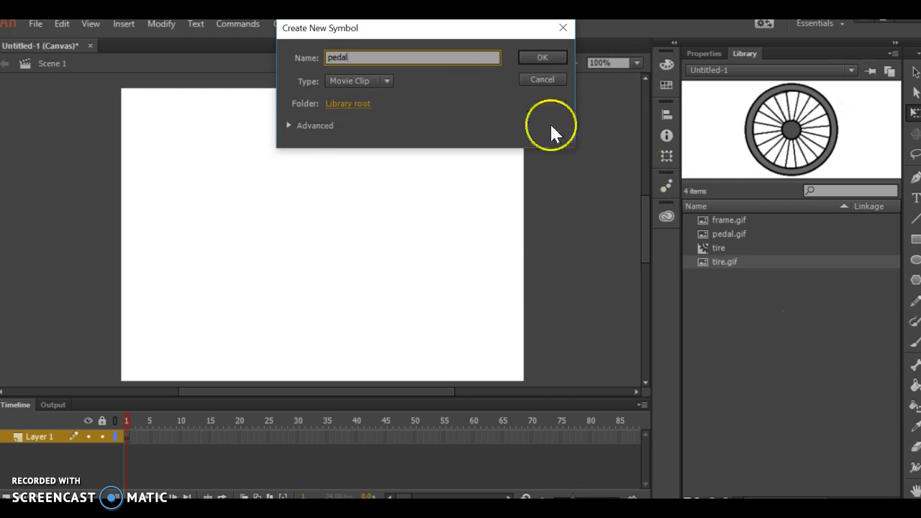
click(545, 62)
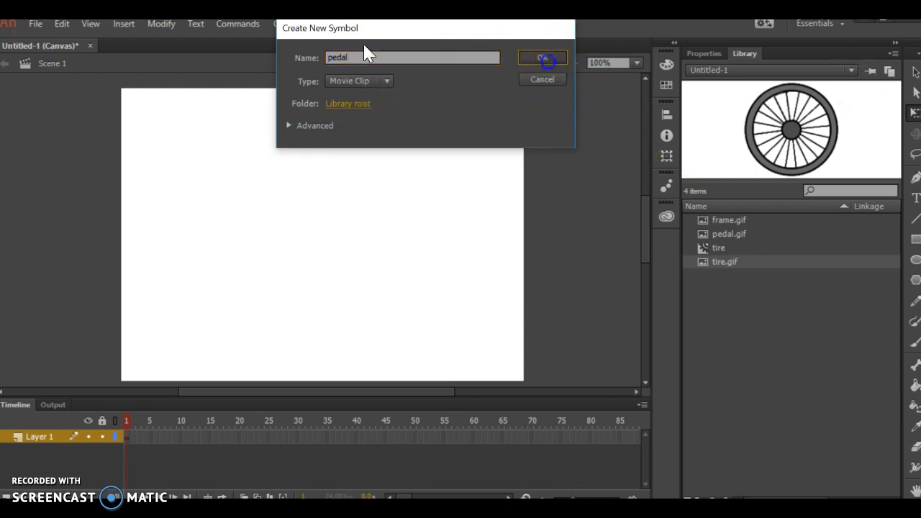
click(716, 252)
drag(808, 144, 357, 277)
Insert a keyframe at frame 5 of the pedal symbol and rotate the pedal clockwise until it points downward.
click(214, 439)
right_click(152, 437)
click(277, 132)
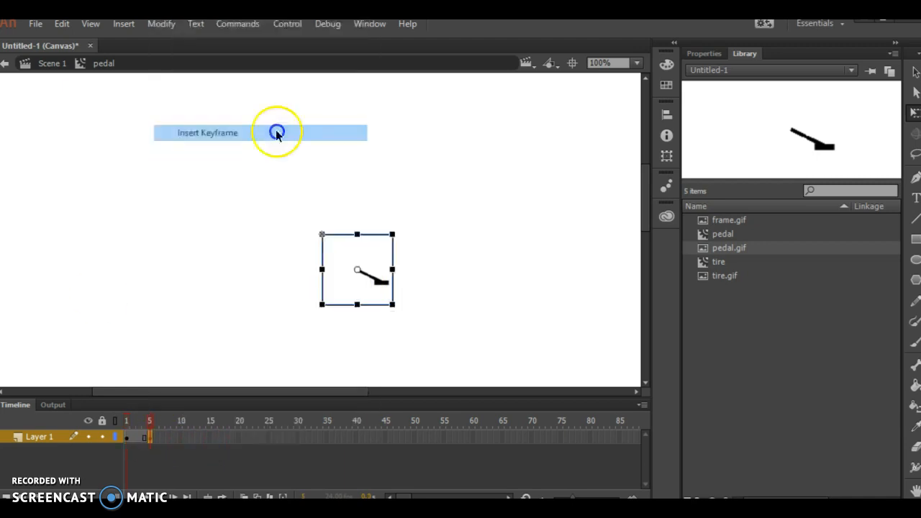
drag(400, 236, 390, 277)
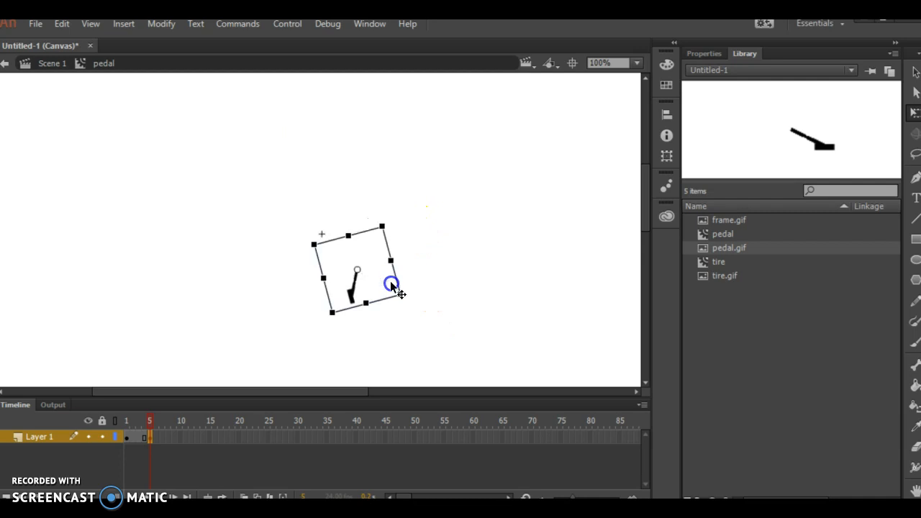
Insert a keyframe at frame 10 and rotate the pedal further clockwise until it points to the lower left.
right_click(180, 437)
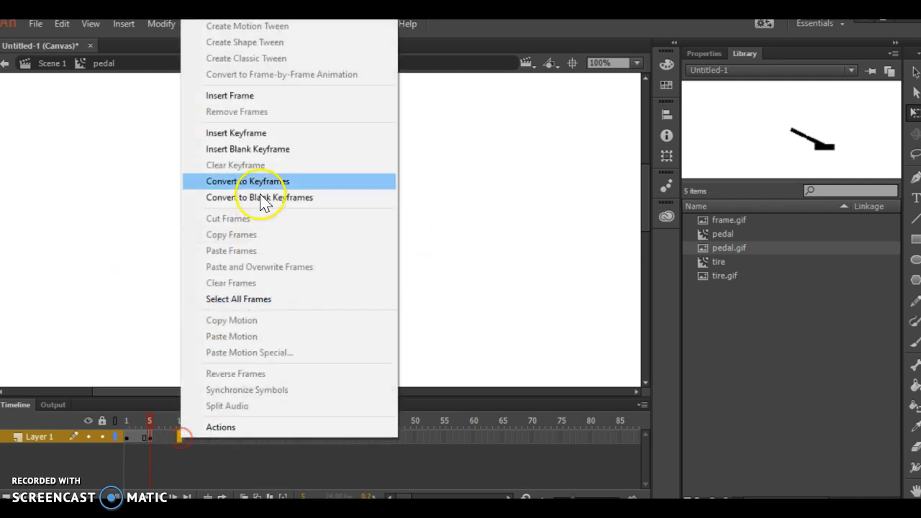
click(273, 138)
drag(392, 231, 393, 262)
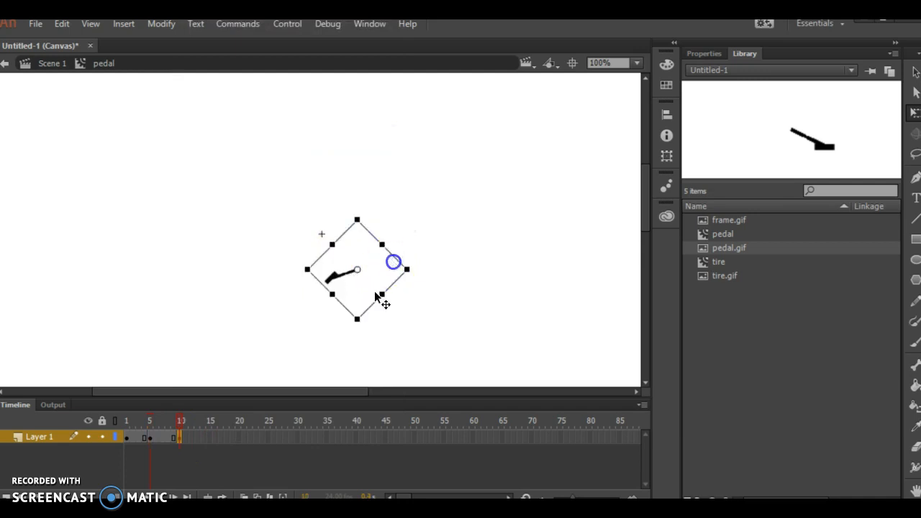
right_click(208, 437)
click(270, 130)
click(350, 144)
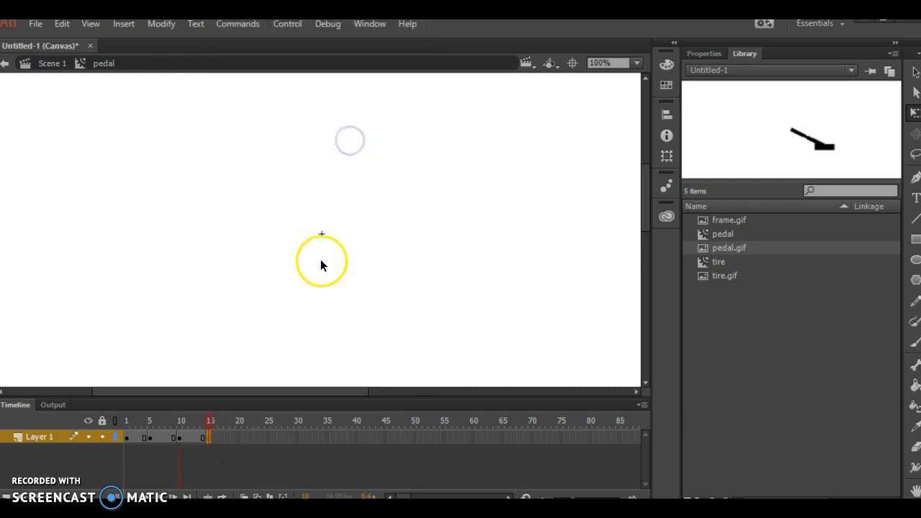
key(ctrl+z)
key(ctrl+z)
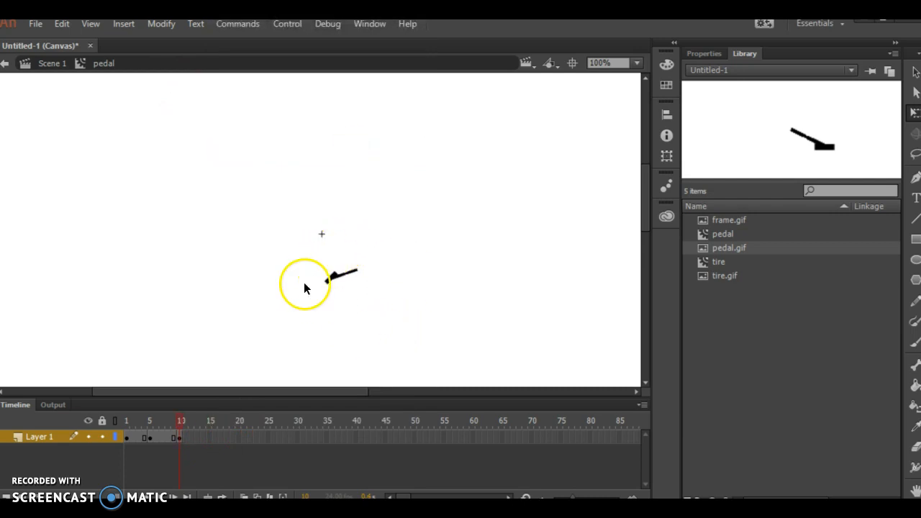
Insert a keyframe at frame 15 of the pedal symbol and rotate the pedal clockwise until it points to the upper left.
right_click(212, 437)
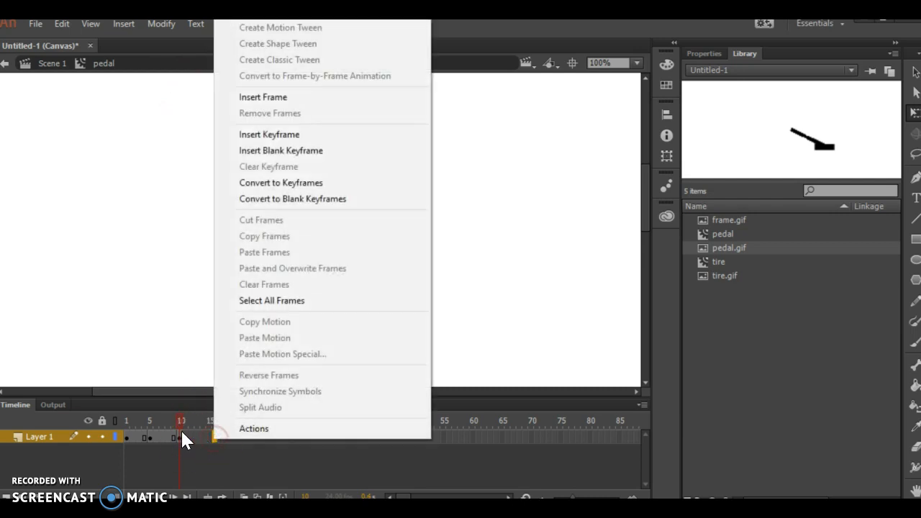
click(152, 423)
drag(120, 423, 176, 423)
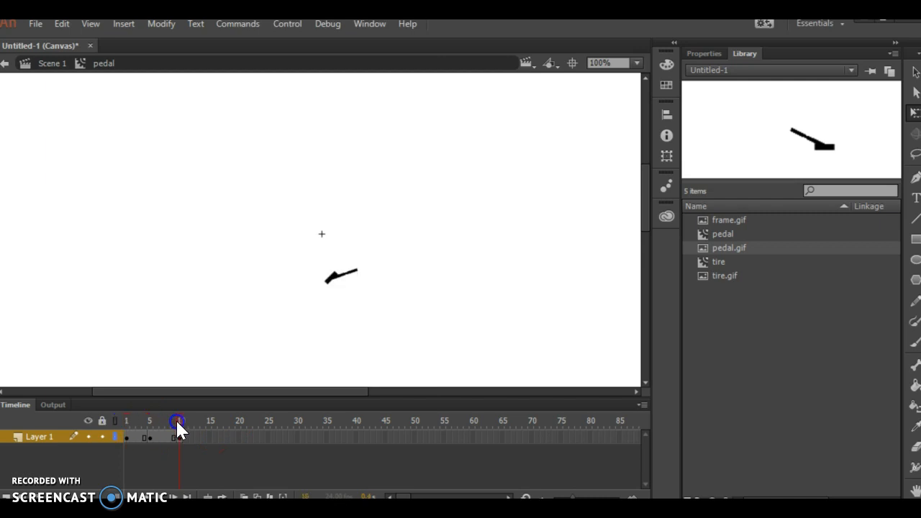
right_click(213, 432)
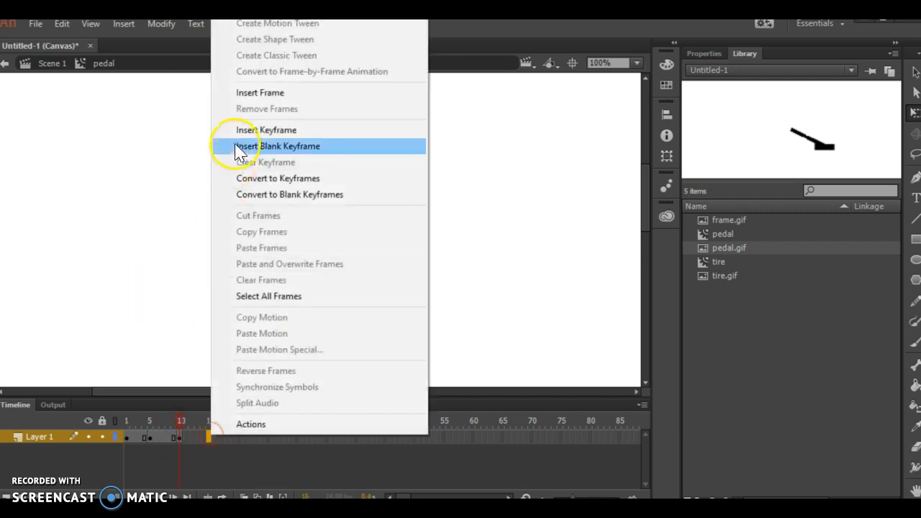
click(239, 128)
drag(415, 264, 387, 330)
Insert a keyframe at frame 20 and rotate the pedal clockwise until it points to the upper right.
drag(248, 437, 239, 436)
right_click(240, 437)
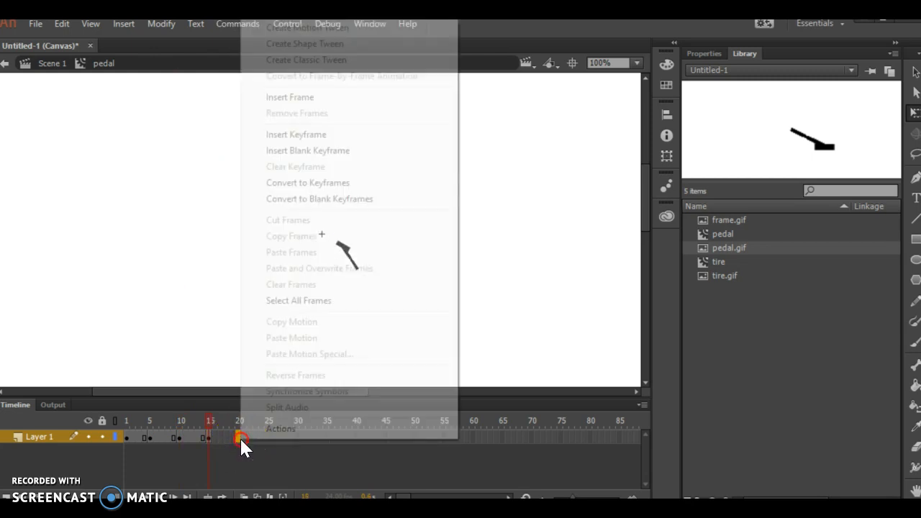
click(335, 135)
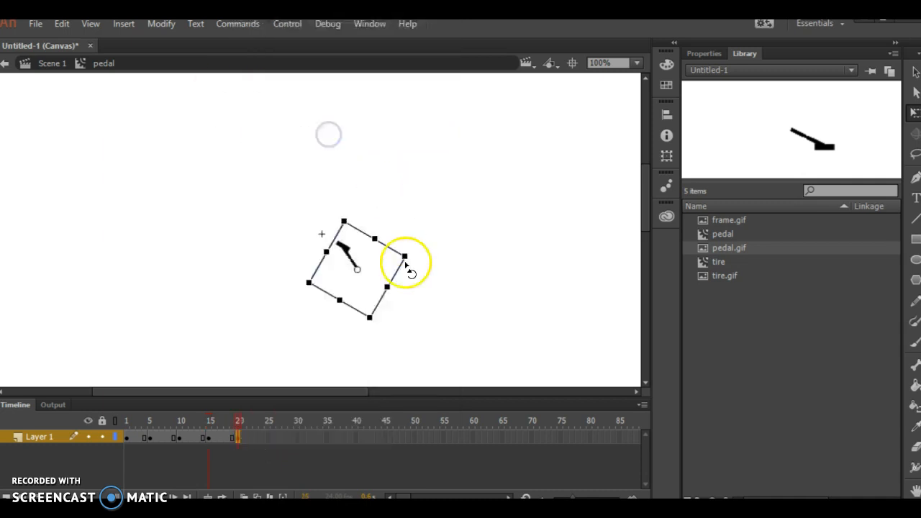
drag(411, 259, 384, 308)
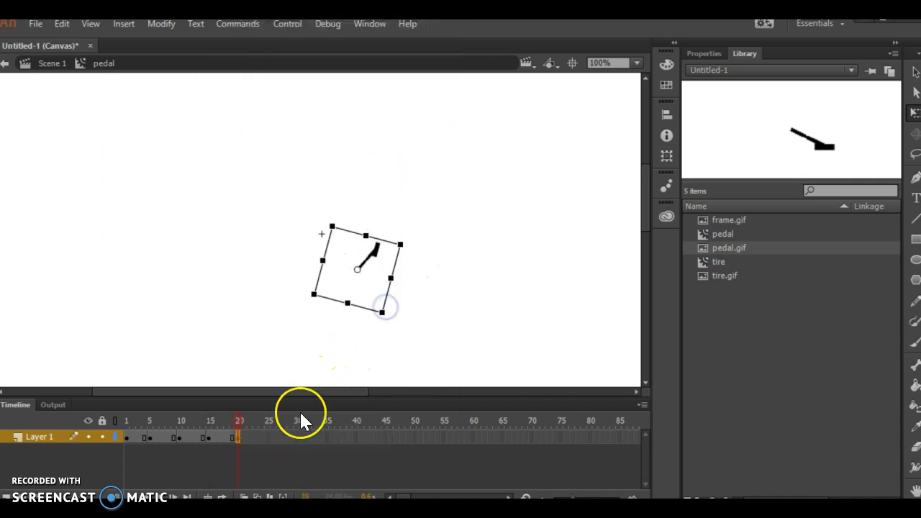
Insert a keyframe at frame 25, rotate the pedal clockwise until it points right and slightly downward, and play the animation.
right_click(269, 437)
click(338, 135)
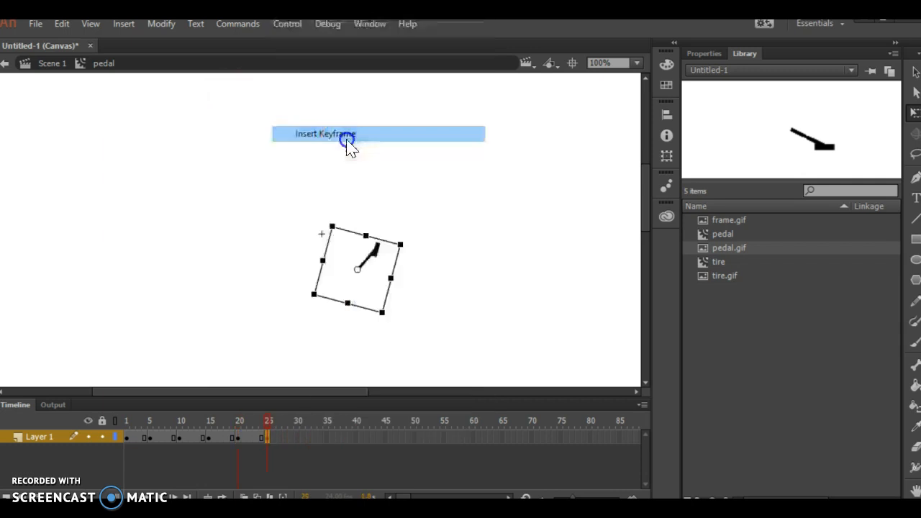
drag(316, 227, 413, 287)
click(253, 361)
key(Return)
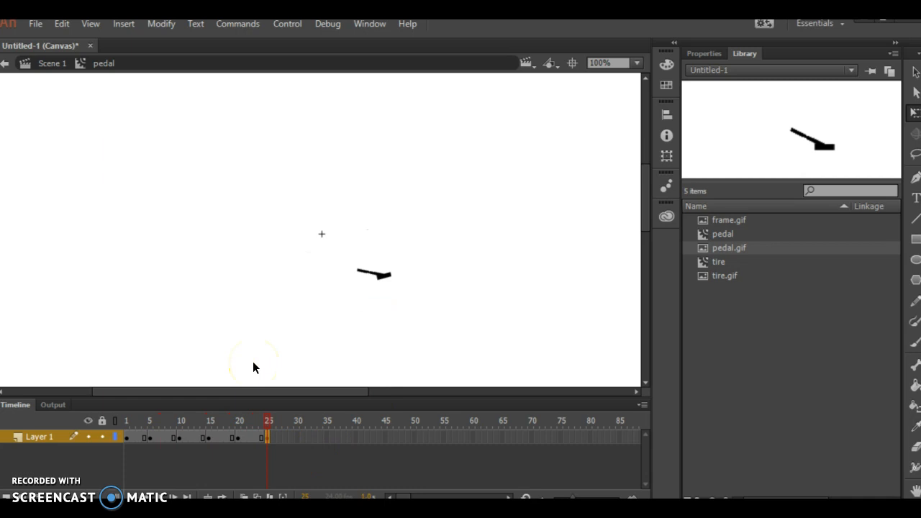
Apply a classic tween to all frames of the pedal symbol's Layer 1 and play the animation back.
click(20, 437)
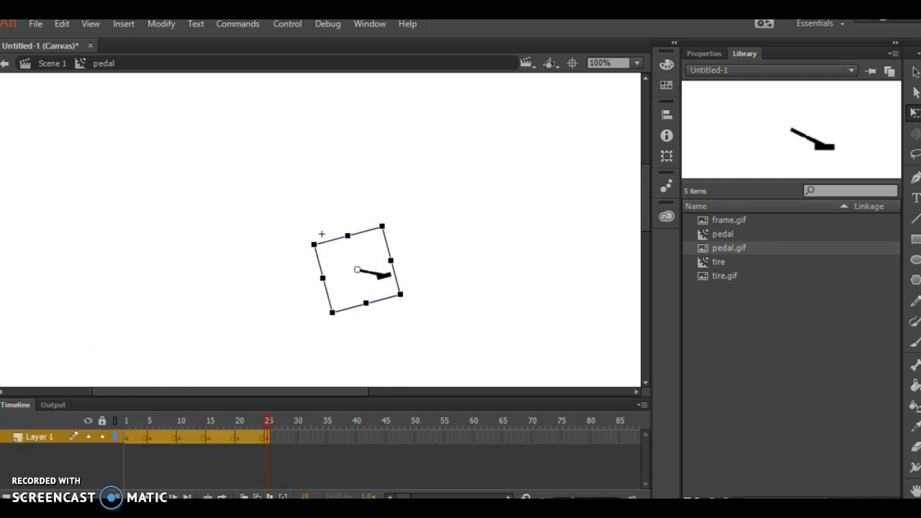
click(127, 27)
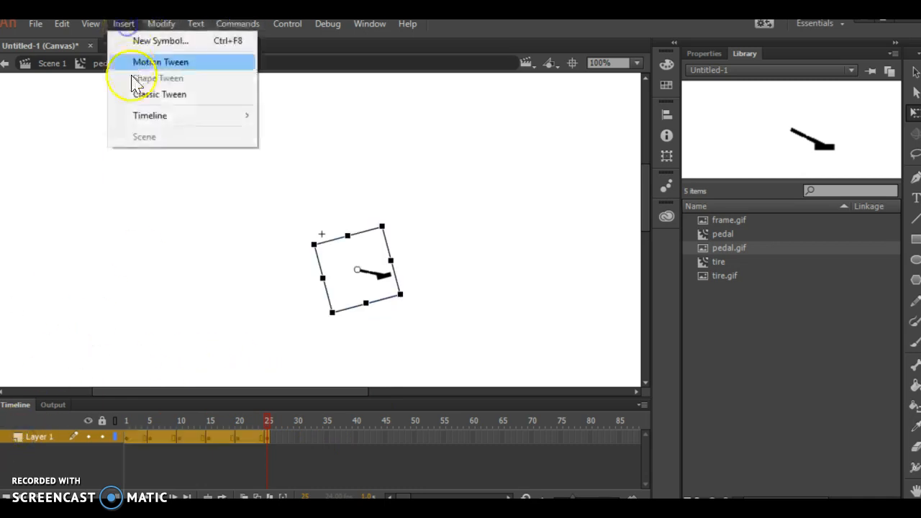
click(142, 95)
key(Return)
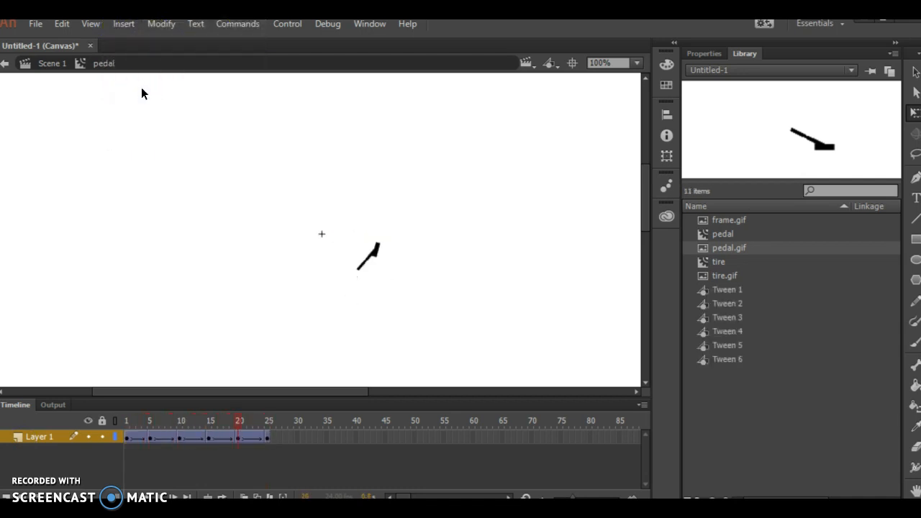
click(134, 90)
Return to Scene 1 and create a movie clip symbol named frame containing the frame.gif image.
click(50, 64)
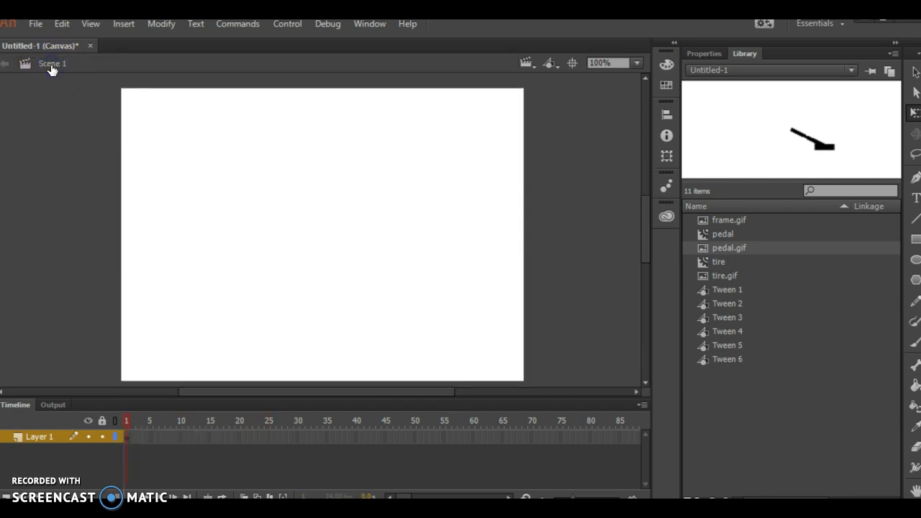
click(733, 219)
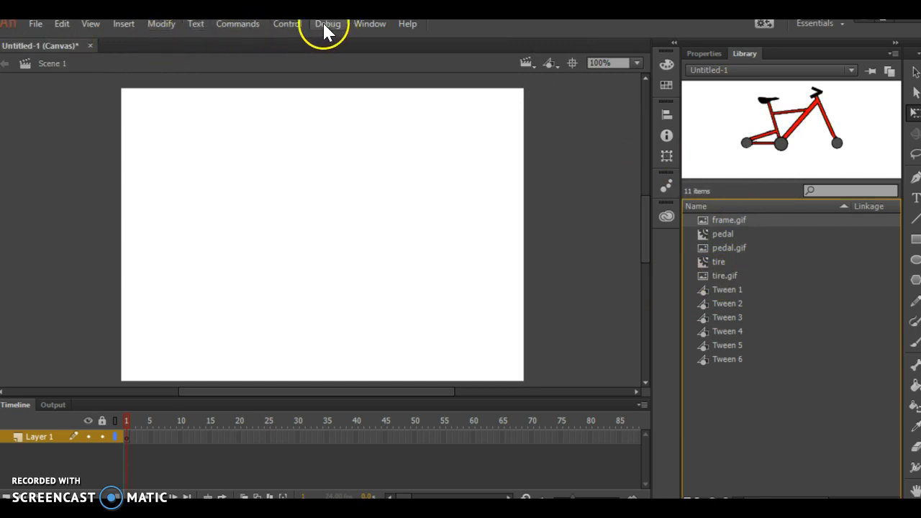
click(122, 25)
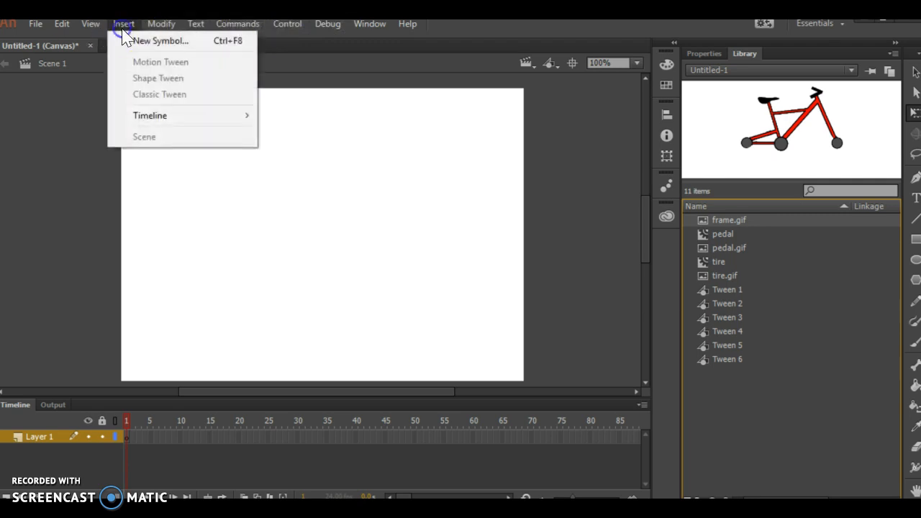
click(131, 41)
text(frame)
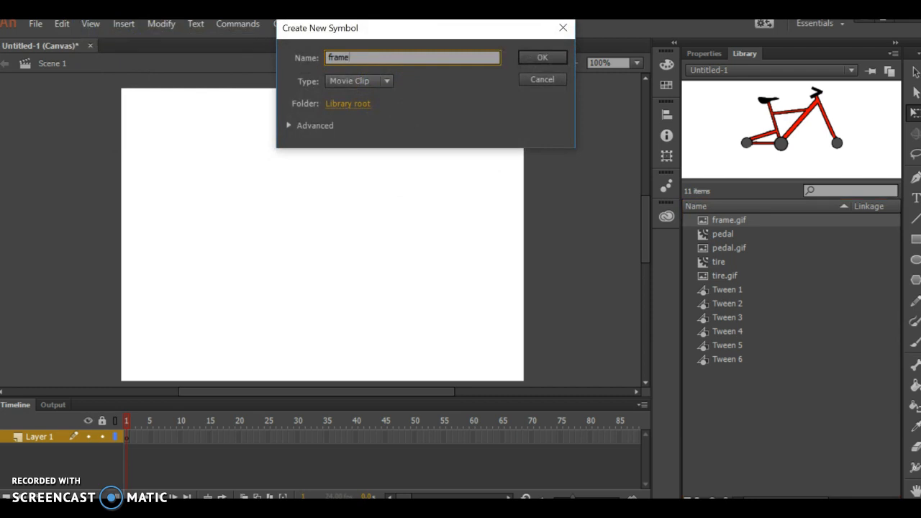
click(541, 61)
drag(734, 237, 247, 305)
drag(362, 309, 574, 329)
drag(481, 296, 479, 296)
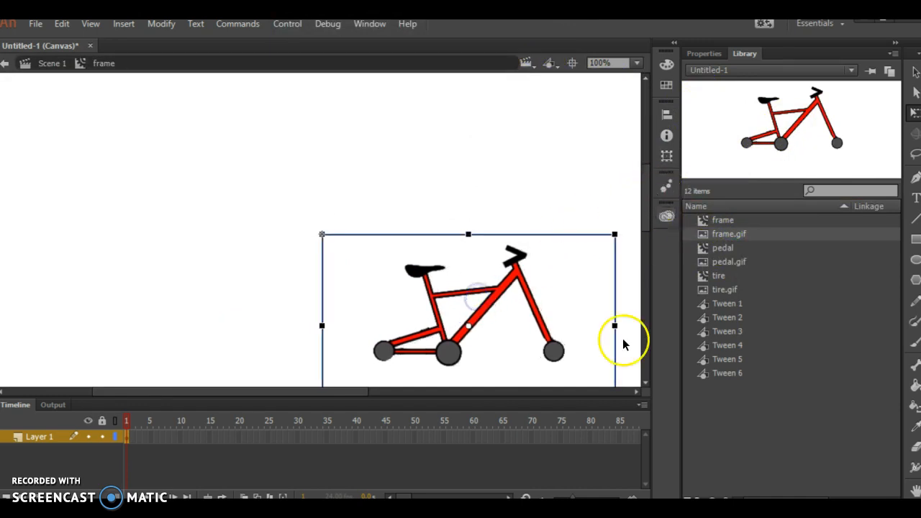
Return to Scene 1 and rename Layer 1 as tire.
click(44, 73)
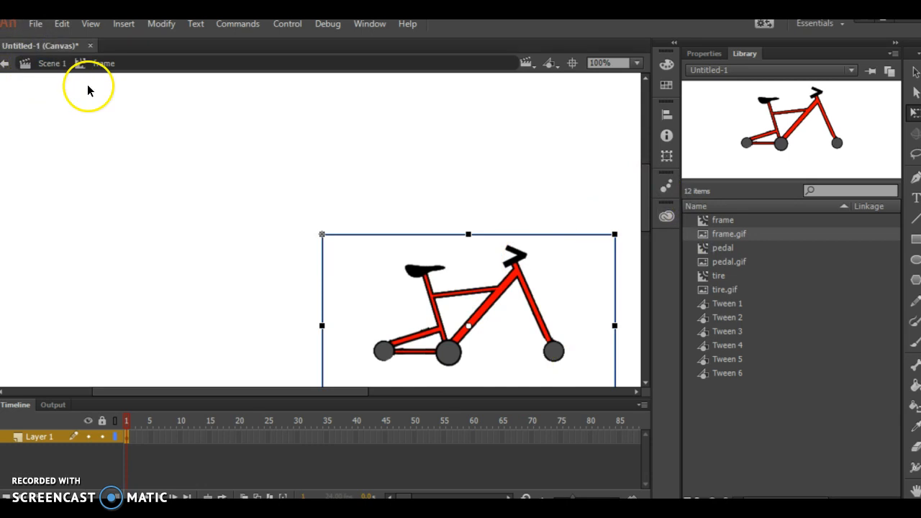
click(51, 62)
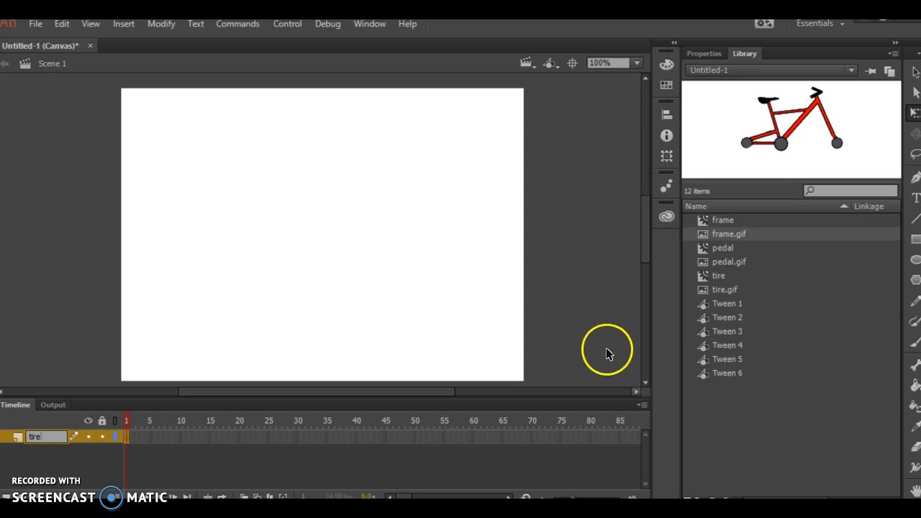
click(736, 404)
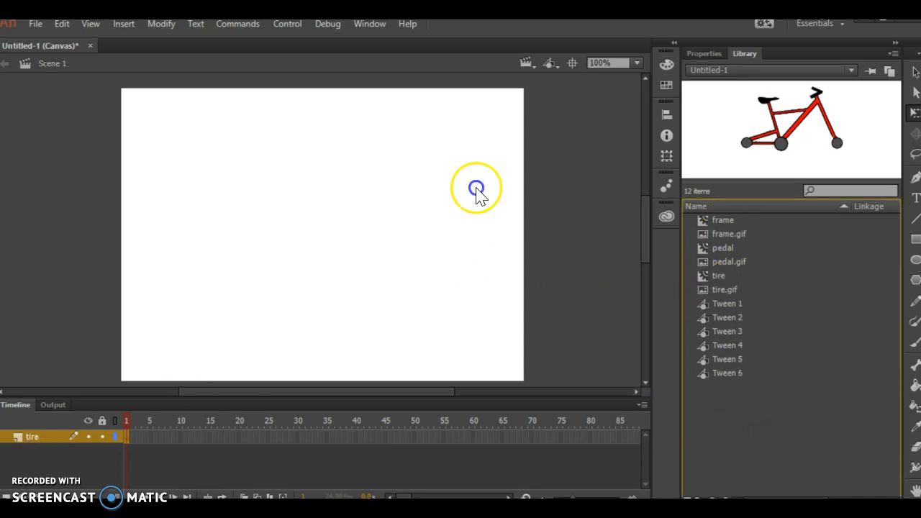
Place two instances of the tire symbol side by side on the lower part of the stage as rear and front wheels.
click(718, 276)
drag(763, 171, 219, 296)
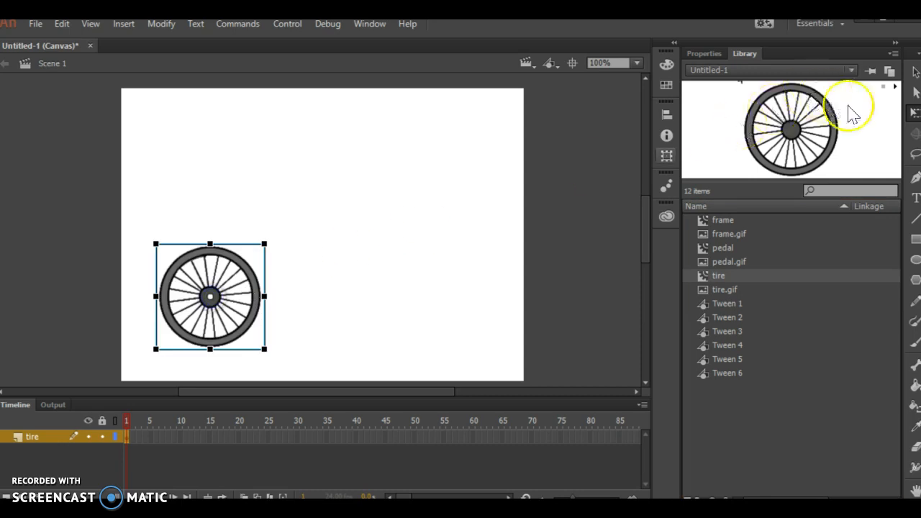
drag(784, 146, 406, 321)
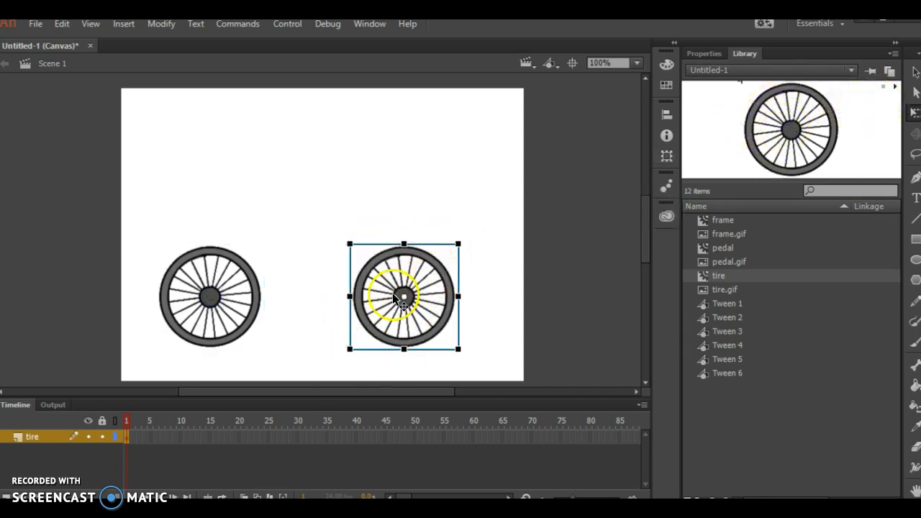
click(31, 436)
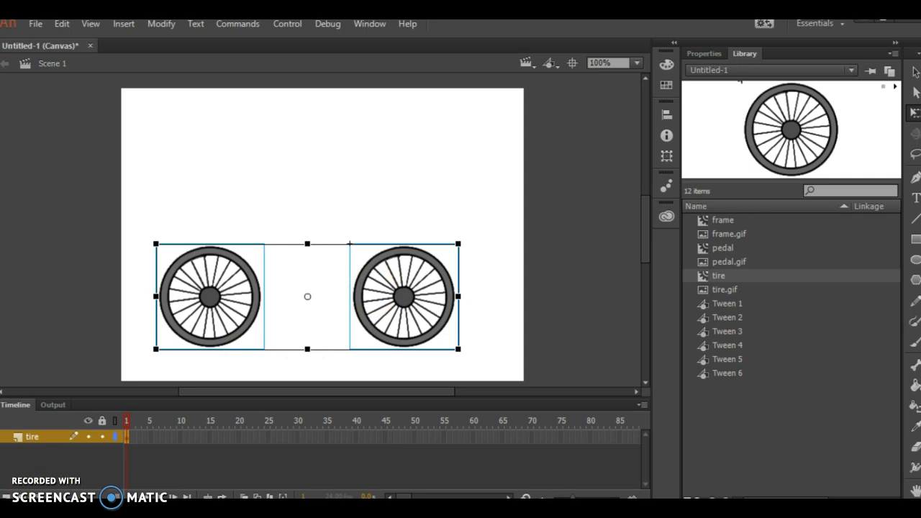
Add a layer above the tire layer and name it frame.
click(5, 497)
click(47, 434)
double_click(42, 435)
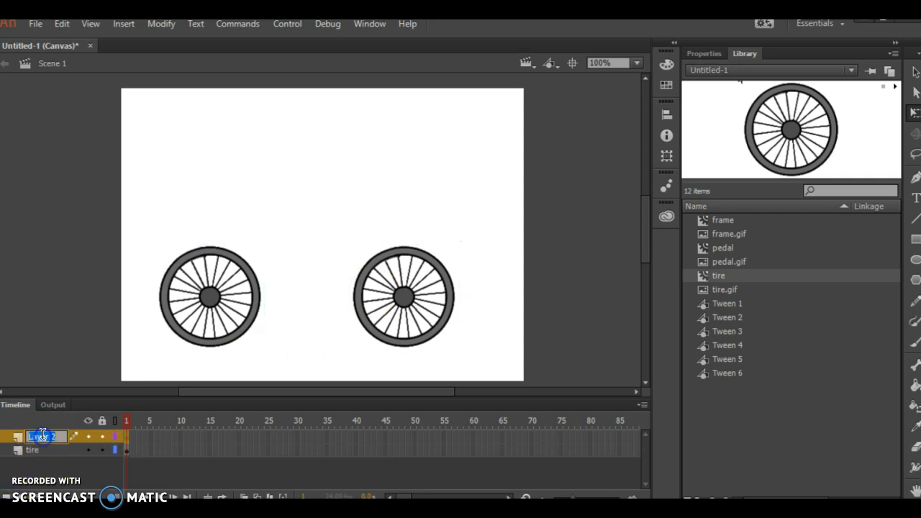
text(fr)
Place the frame symbol on the frame layer with its rear hub over the centre of the rear tire.
click(726, 234)
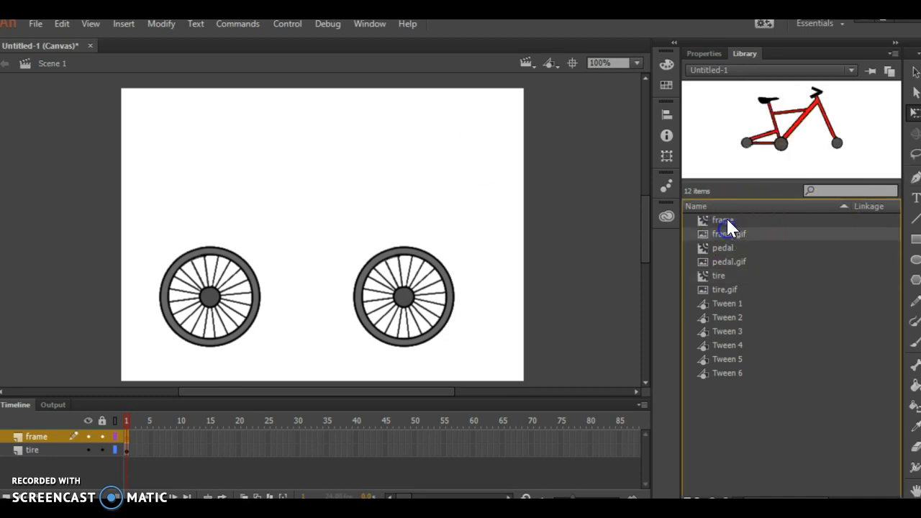
click(726, 220)
drag(820, 71, 346, 221)
drag(864, 139, 307, 269)
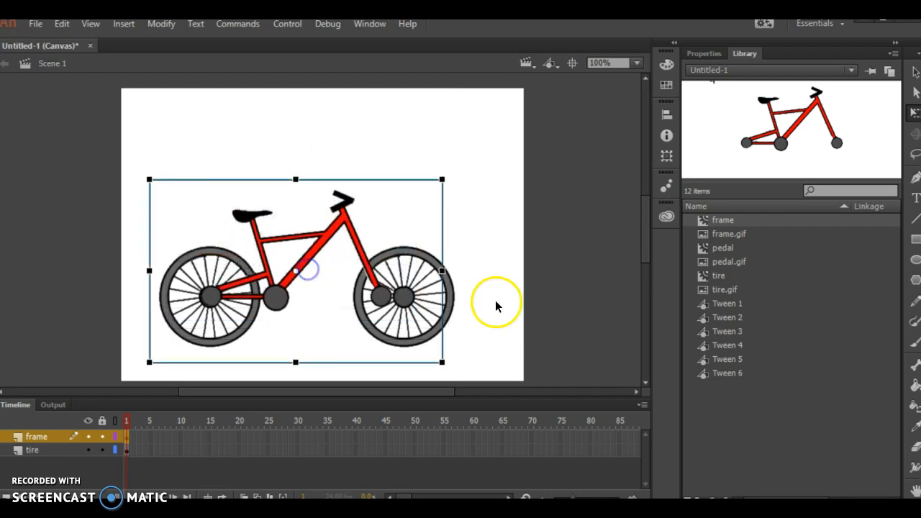
Move the front tire left and slightly up until its centre lines up with the hub of the bicycle's front fork.
click(453, 308)
key(Left)
key(Left)
key(Left)
key(Left)
key(Left)
key(Left)
key(Left)
key(Left)
key(Left)
key(Left)
key(Left)
key(Left)
key(Left)
key(Left)
key(Left)
key(Left)
key(Left)
key(Left)
key(Left)
key(Left)
key(Left)
key(Left)
key(Up)
key(Up)
key(Left)
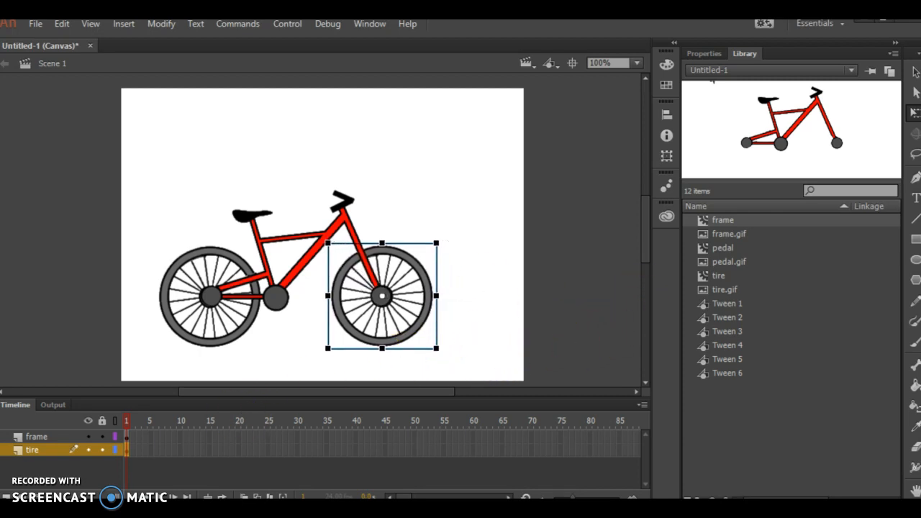
Add a new layer named pedal at the top of the layer stack, above the frame layer.
click(5, 496)
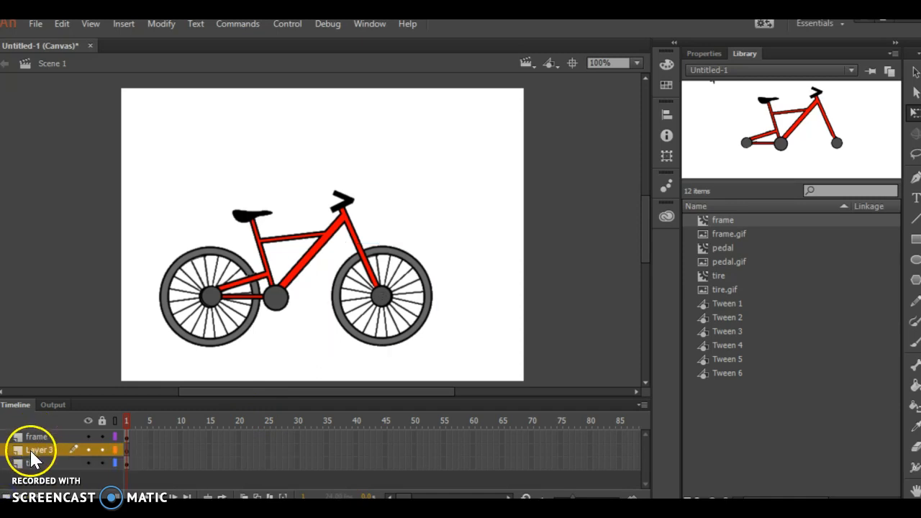
drag(31, 432, 28, 431)
double_click(29, 434)
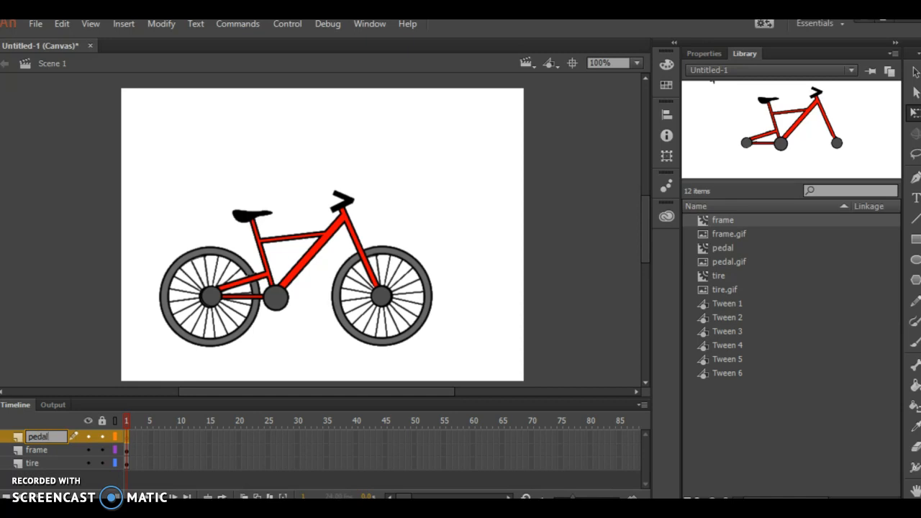
Place the pedal symbol on the pedal layer with its arm starting at the centre of the frame's crank.
click(729, 249)
drag(813, 141, 292, 310)
click(70, 333)
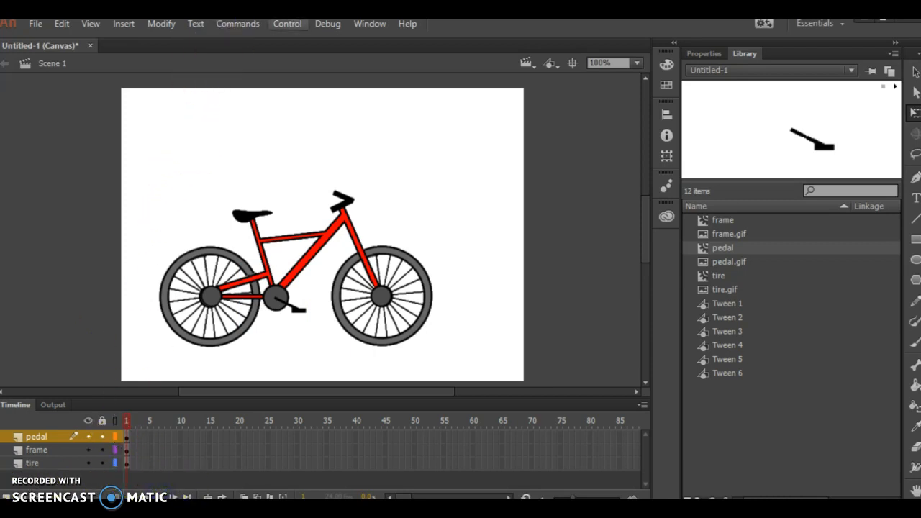
Test the movie in the browser, then close the preview and show the timeline again.
click(282, 29)
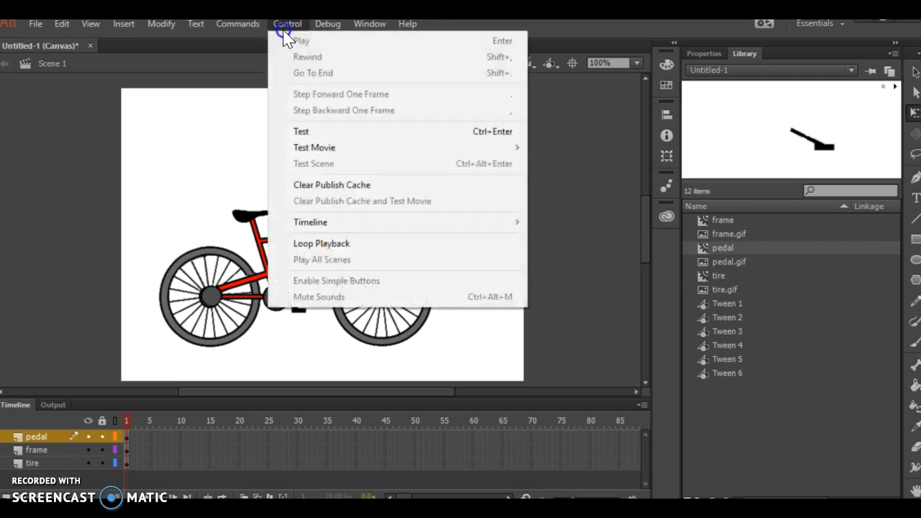
click(317, 137)
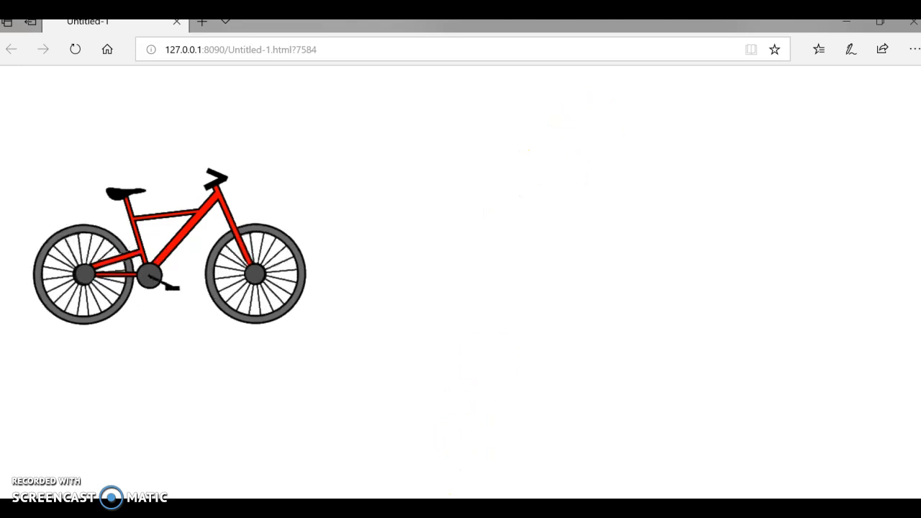
click(914, 22)
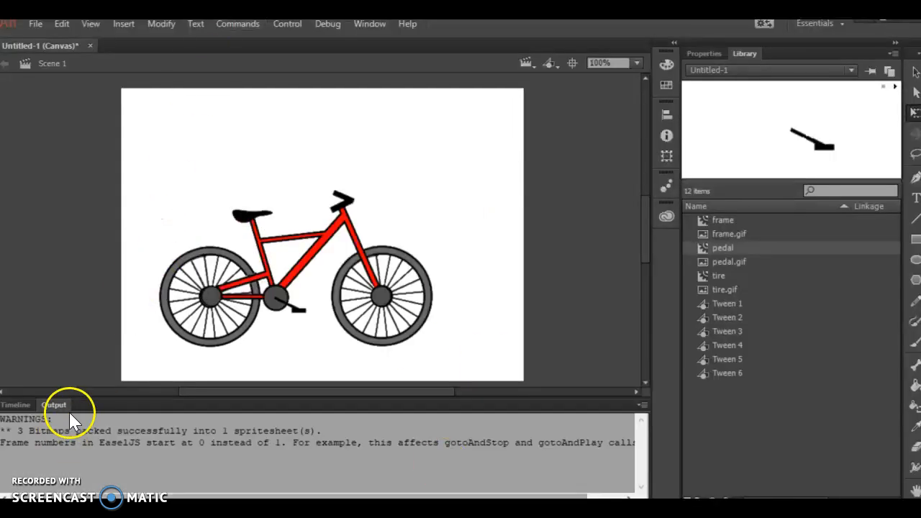
click(14, 405)
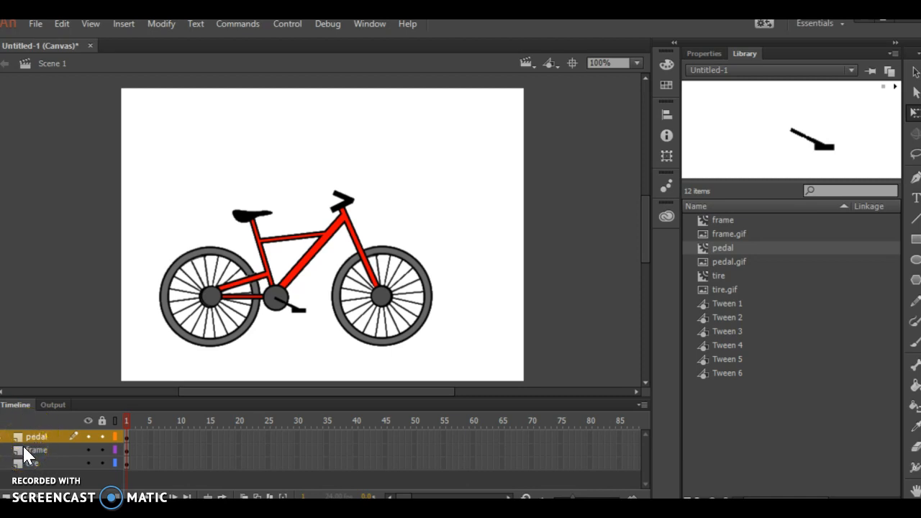
Insert keyframes at frame 50 on the pedal, frame and tire layers and move the whole bicycle there straight right until only its rear wheel overlaps the stage.
right_click(421, 462)
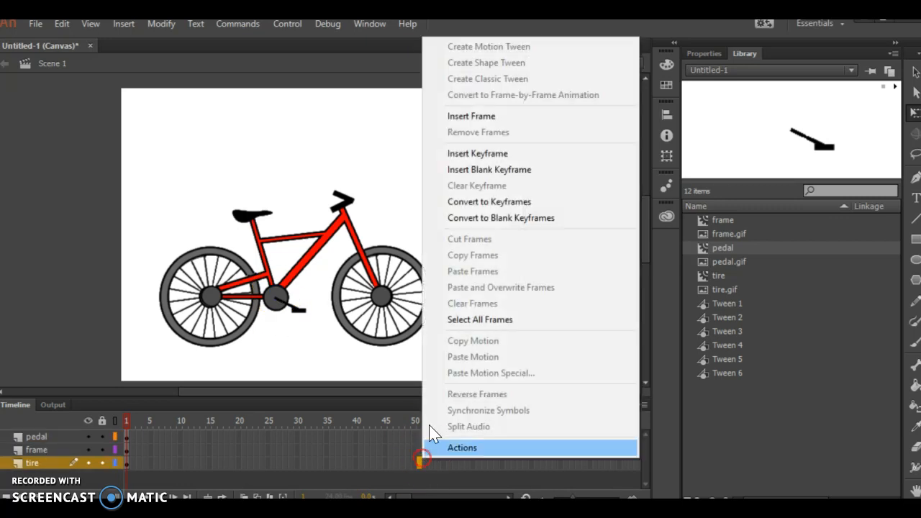
click(416, 458)
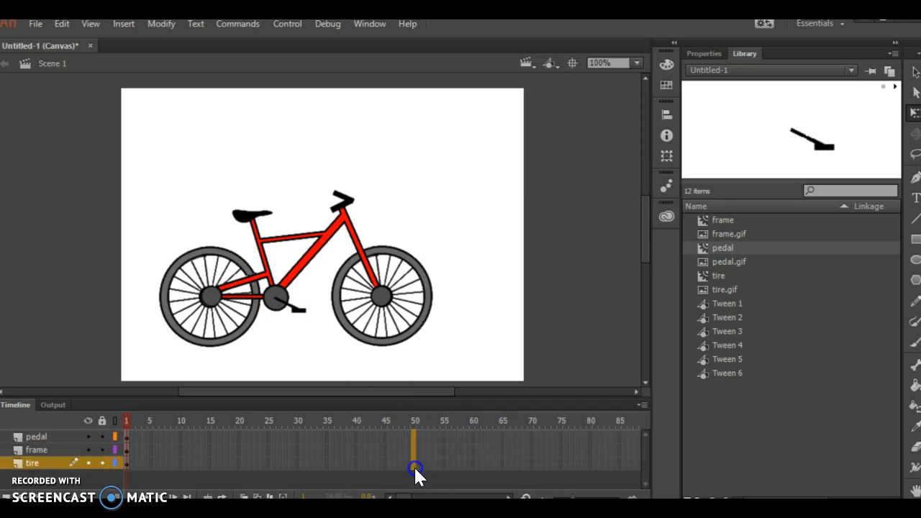
right_click(415, 463)
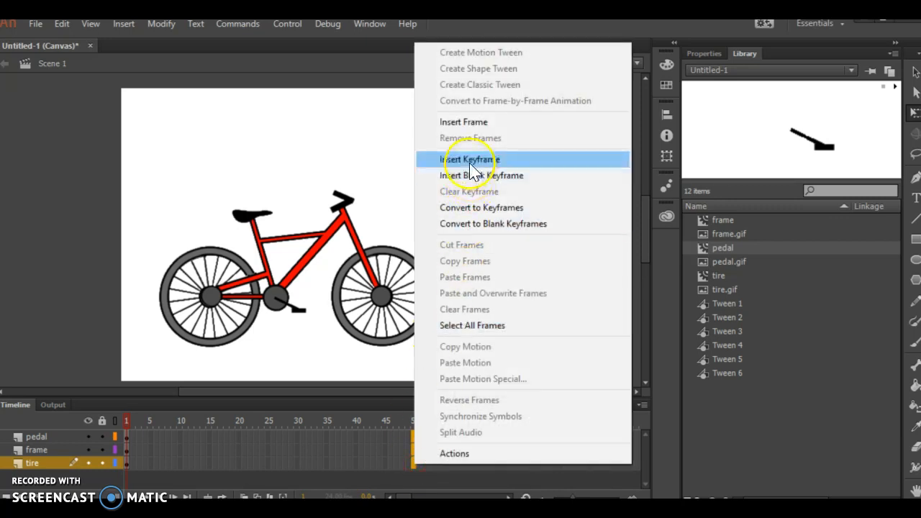
click(471, 160)
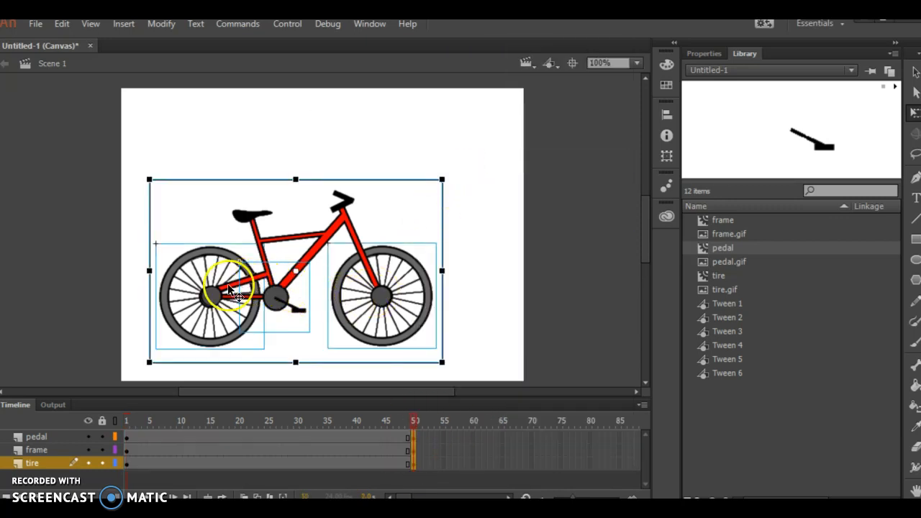
drag(200, 288, 293, 322)
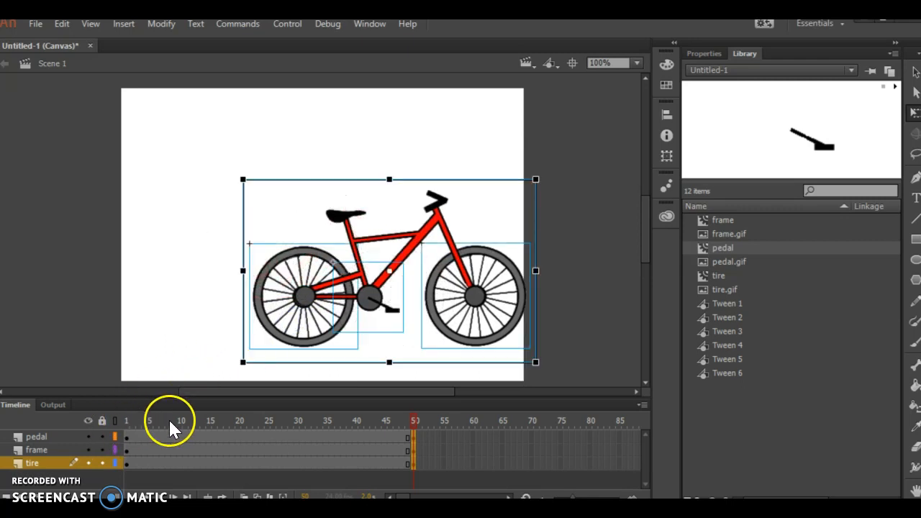
drag(297, 285, 532, 285)
At frame 1, select the whole bicycle and move it straight left until only its front wheel remains on the stage.
click(109, 420)
drag(133, 136, 445, 362)
drag(220, 308, 14, 308)
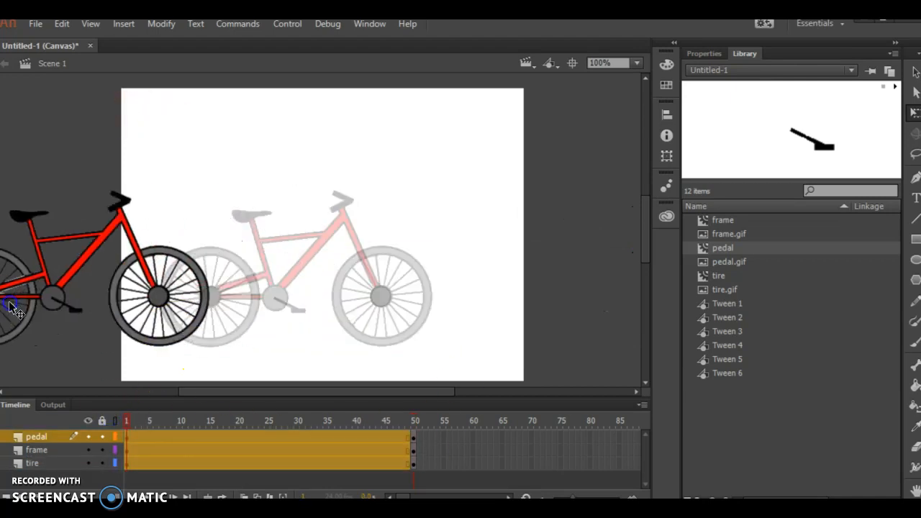
drag(103, 356, 103, 357)
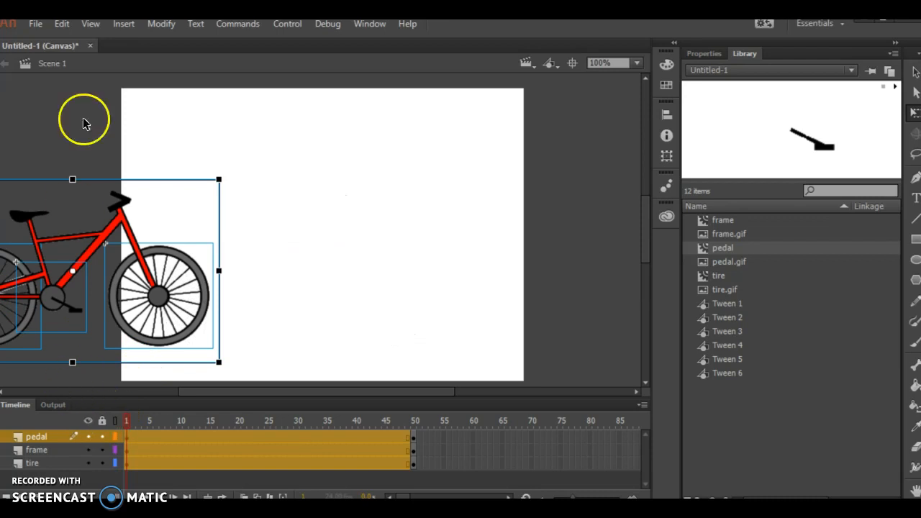
Create classic tweens from frame 1 to 50 on all three layers and preview the animation on the timeline and in the browser.
click(123, 25)
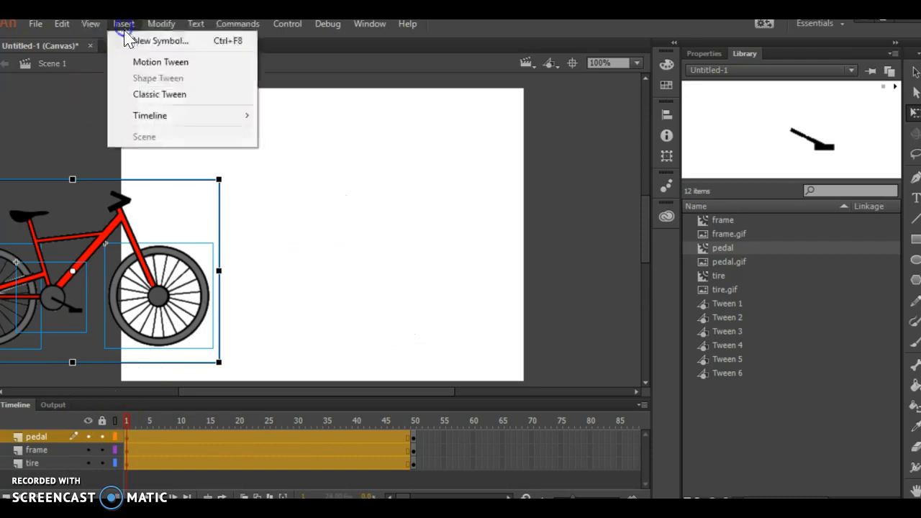
click(125, 88)
key(Return)
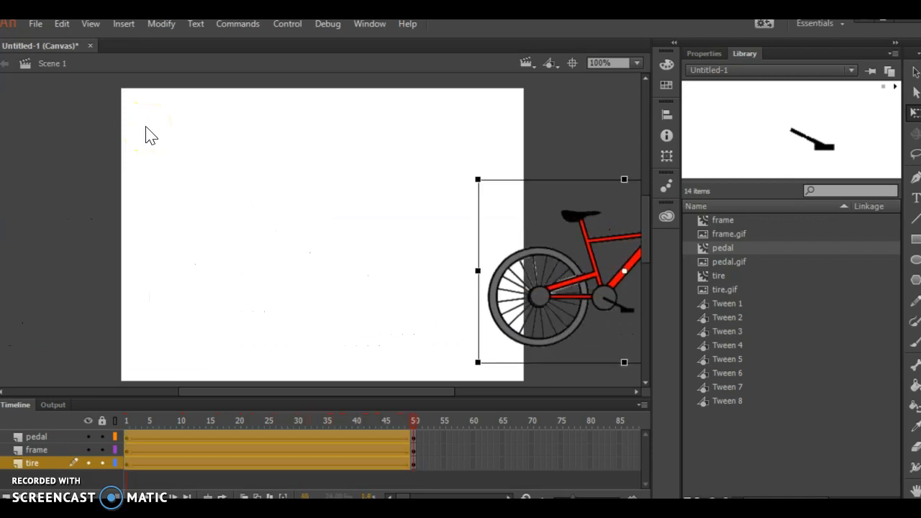
key(ctrl+Return)
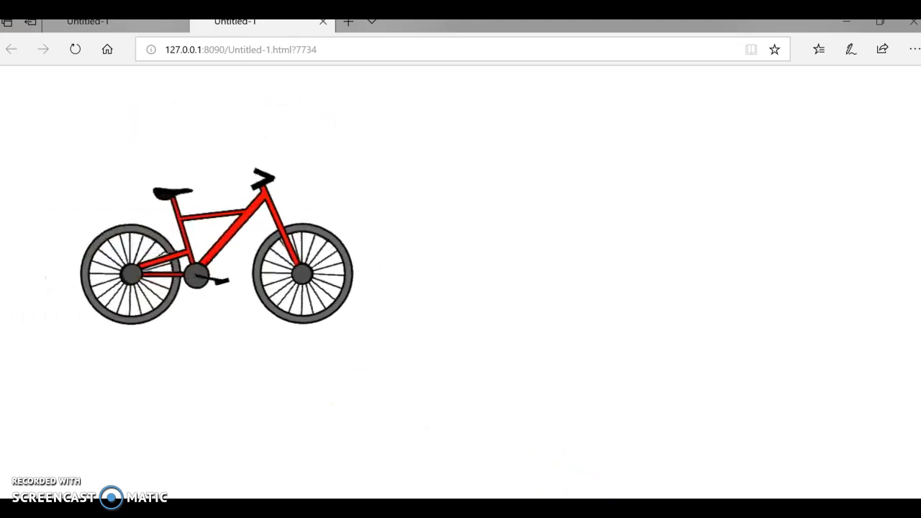
key(alt+Tab)
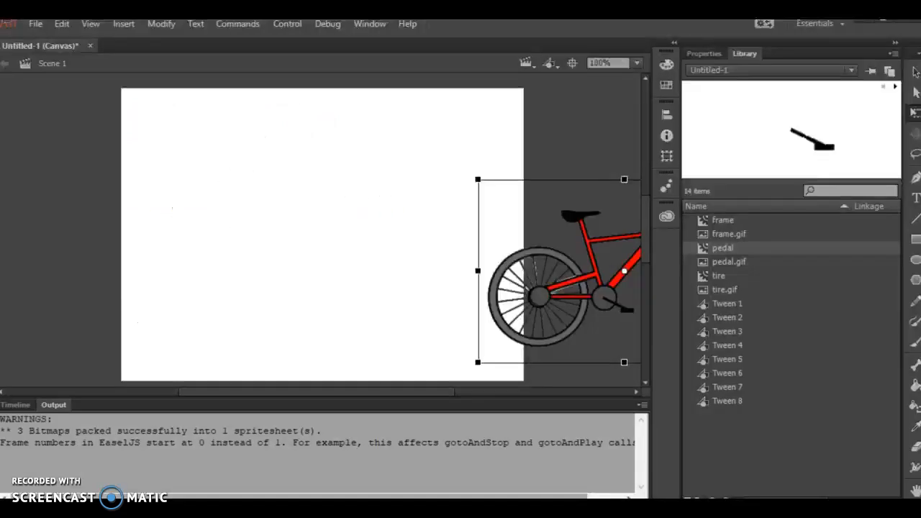
Set the document's frame rate to 12 FPS.
click(708, 53)
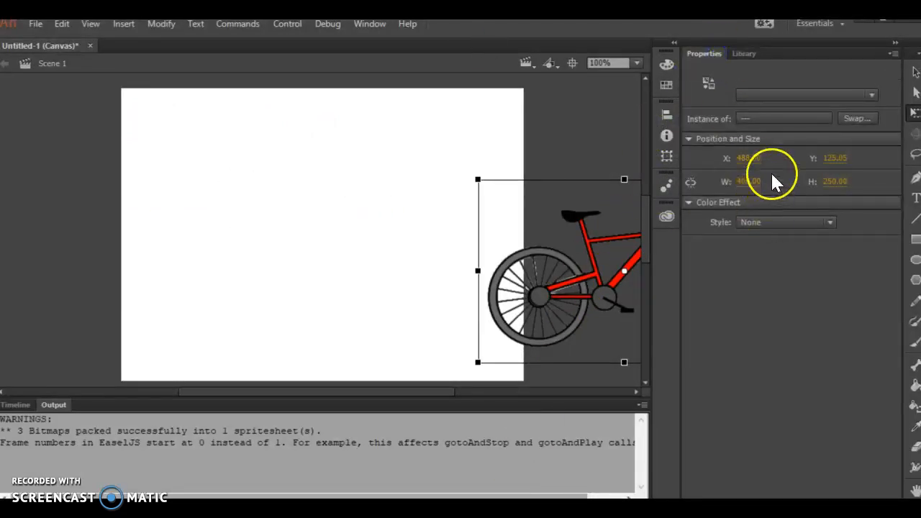
click(567, 124)
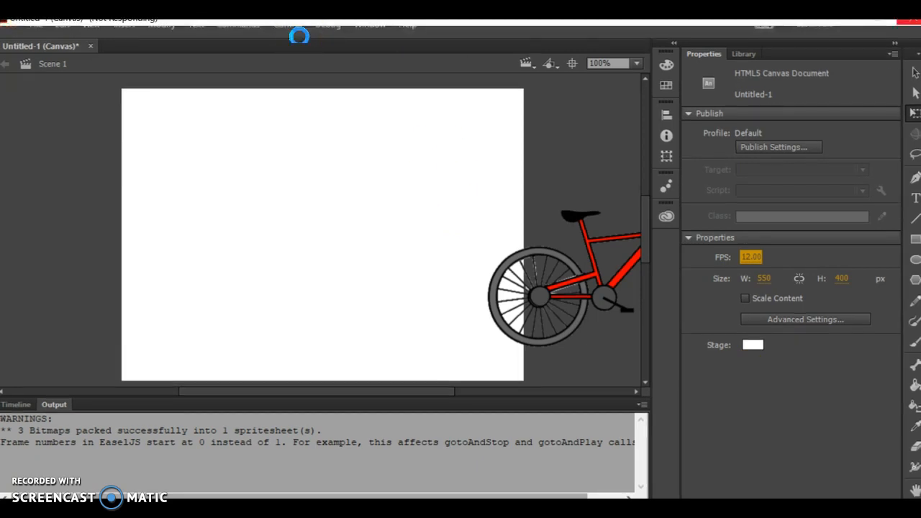
Test the movie in the browser again, then return to the document and show its timeline.
click(275, 60)
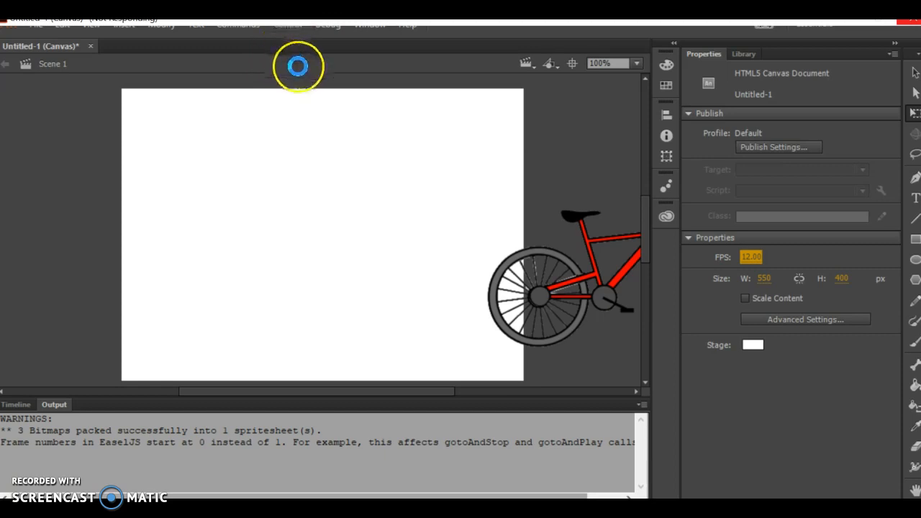
click(315, 74)
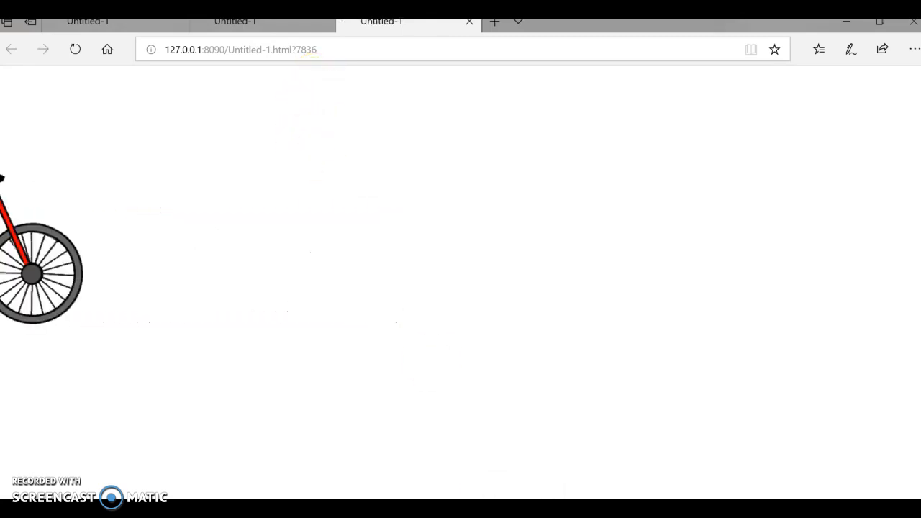
click(525, 509)
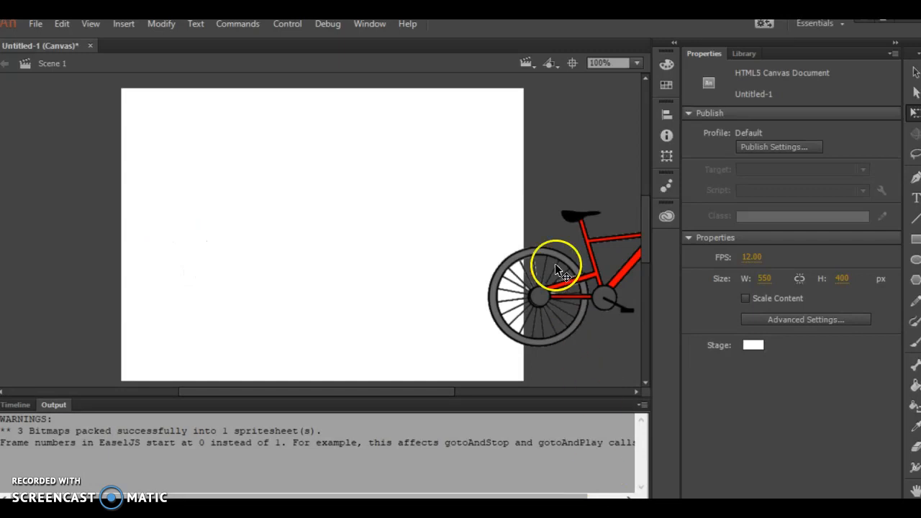
click(17, 408)
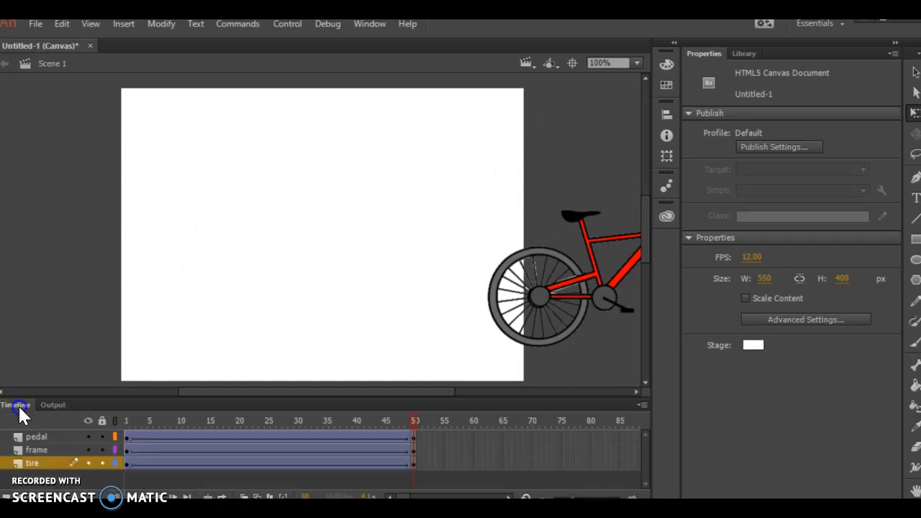